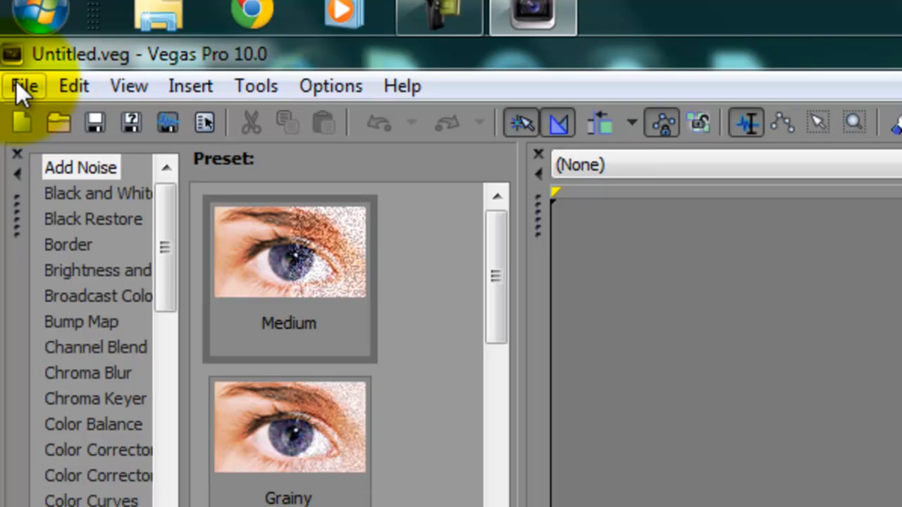
# - Import "left over clip 3" from the Desktop and place it at the start of the timeline
pyautogui.click(18, 84)
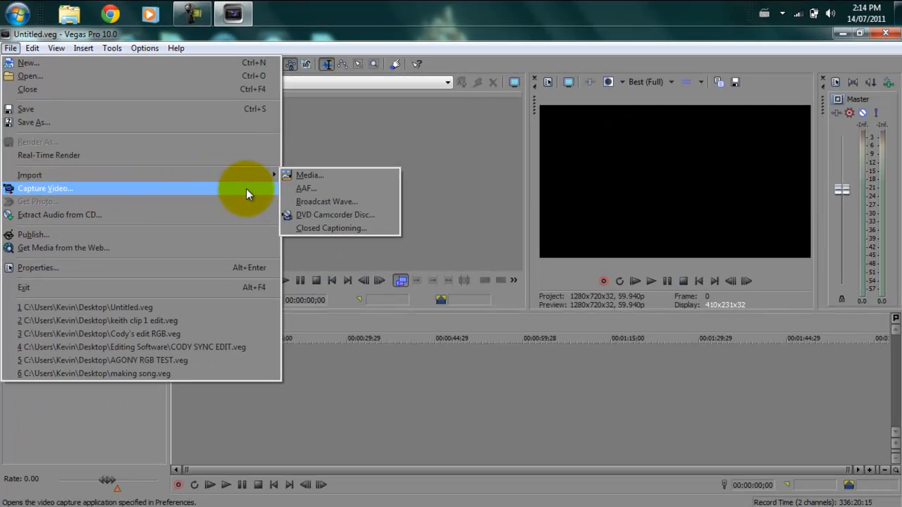
pyautogui.click(287, 177)
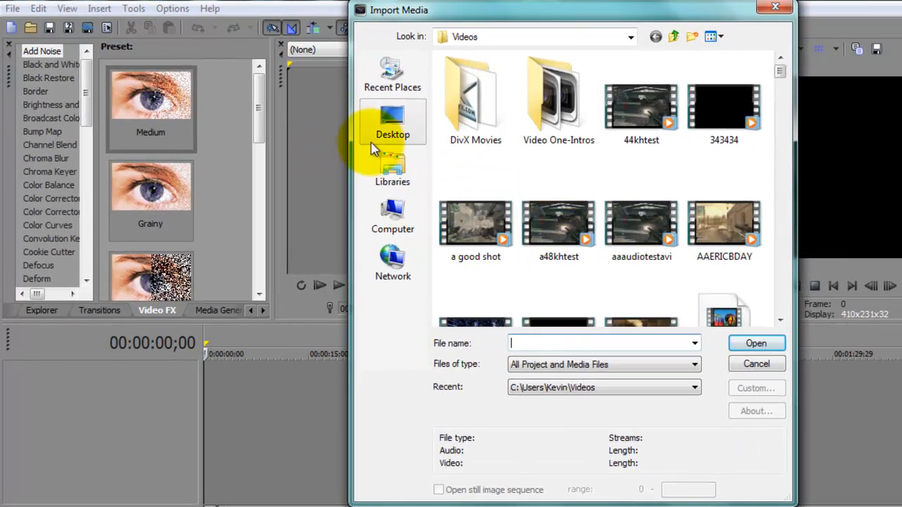
pyautogui.click(325, 155)
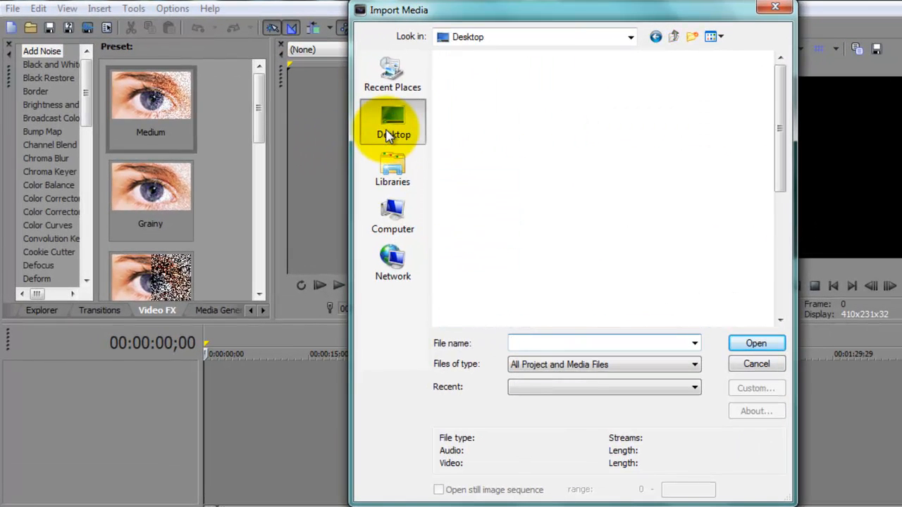
pyautogui.moveTo(787, 131); pyautogui.dragTo(789, 246)
pyautogui.click(521, 241)
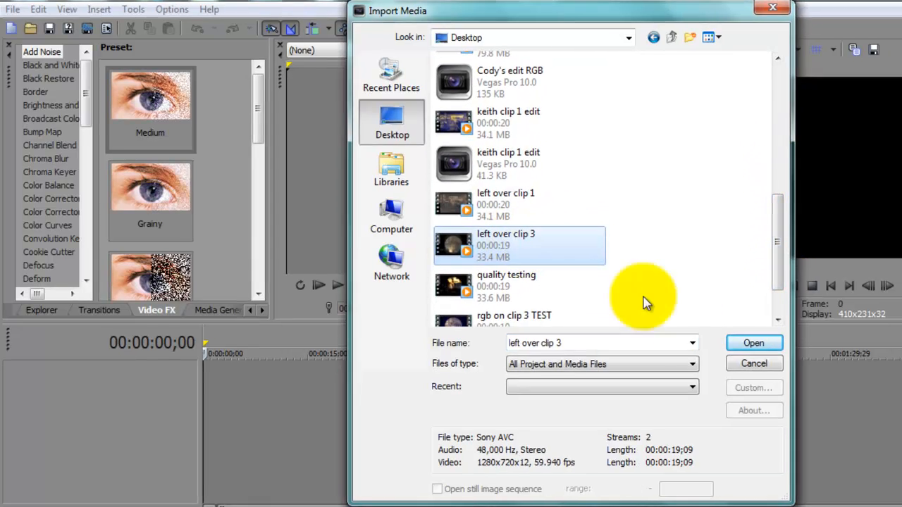
pyautogui.click(753, 343)
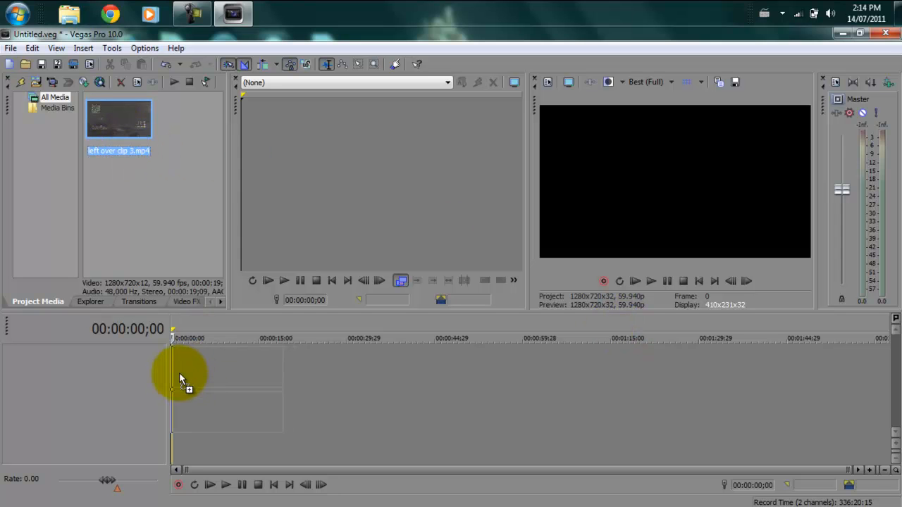
pyautogui.moveTo(179, 372); pyautogui.dragTo(176, 372)
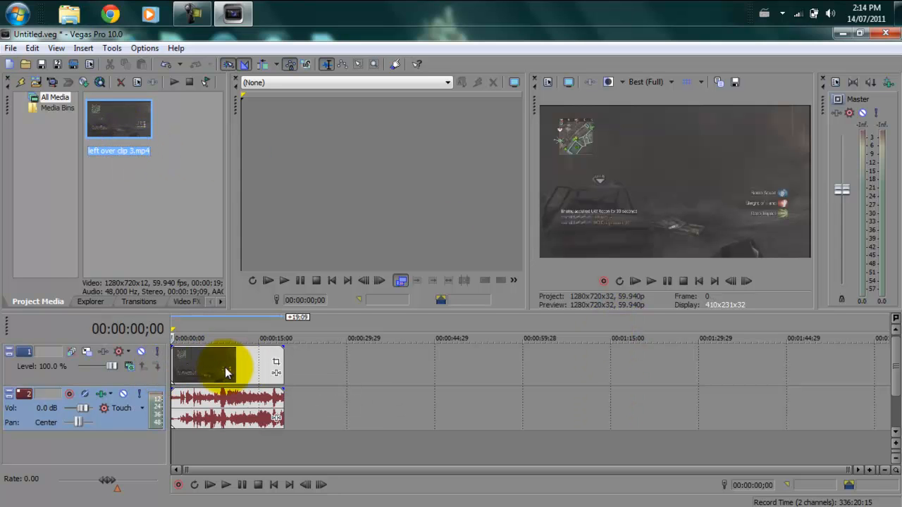
# - Open the Event Pan/Crop settings of the timeline clip and set Maintain aspect ratio to No
pyautogui.click(224, 358)
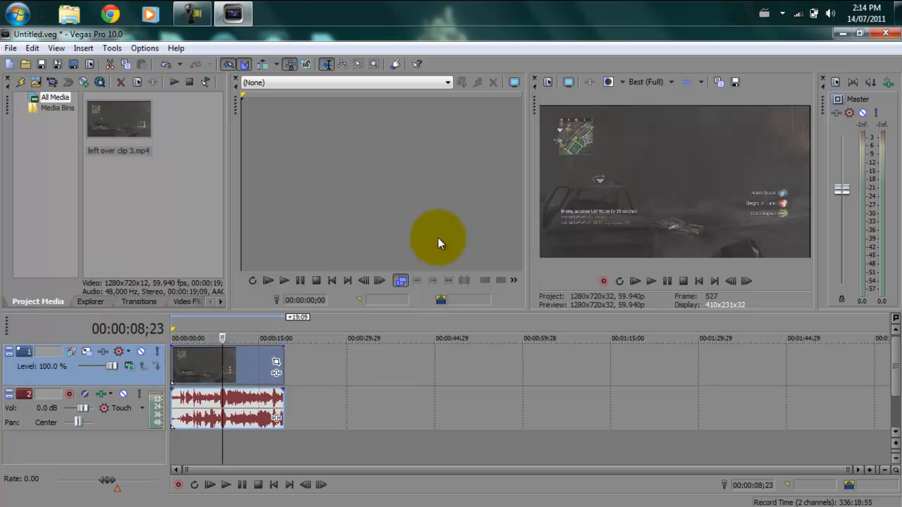
pyautogui.click(210, 325)
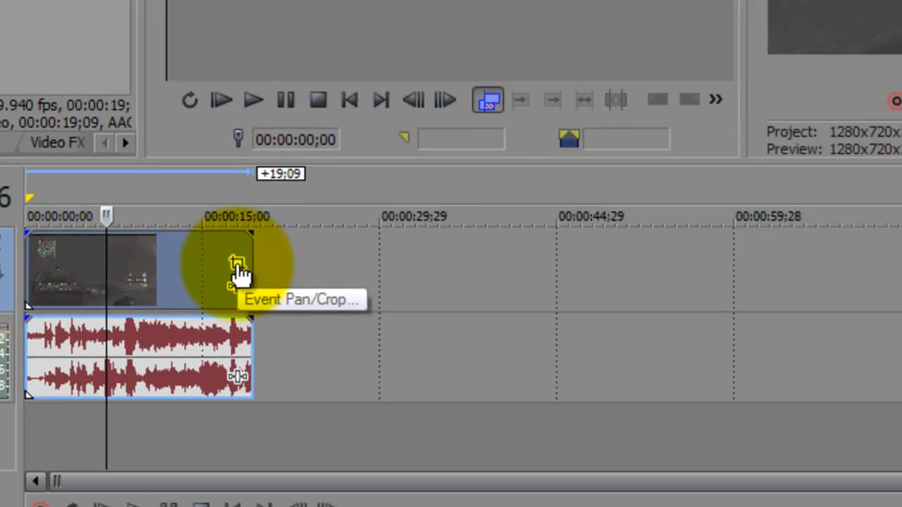
pyautogui.click(237, 268)
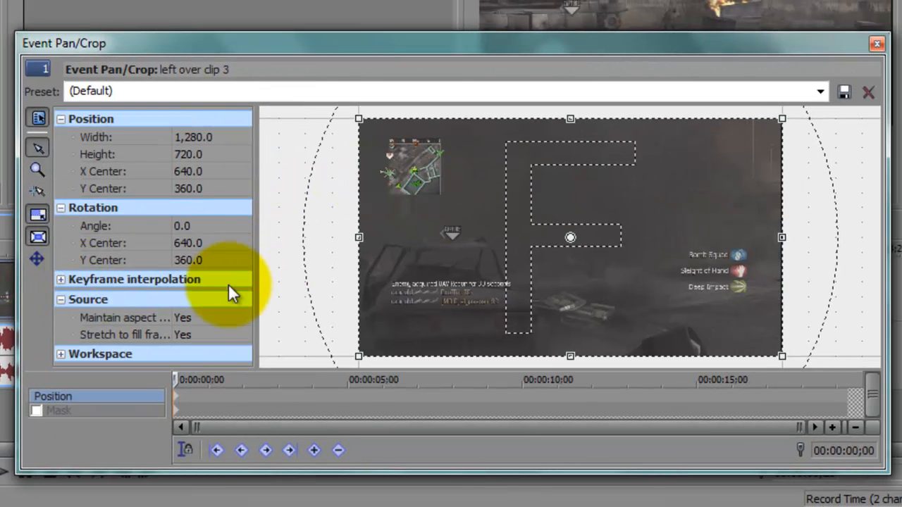
pyautogui.click(199, 318)
pyautogui.click(201, 344)
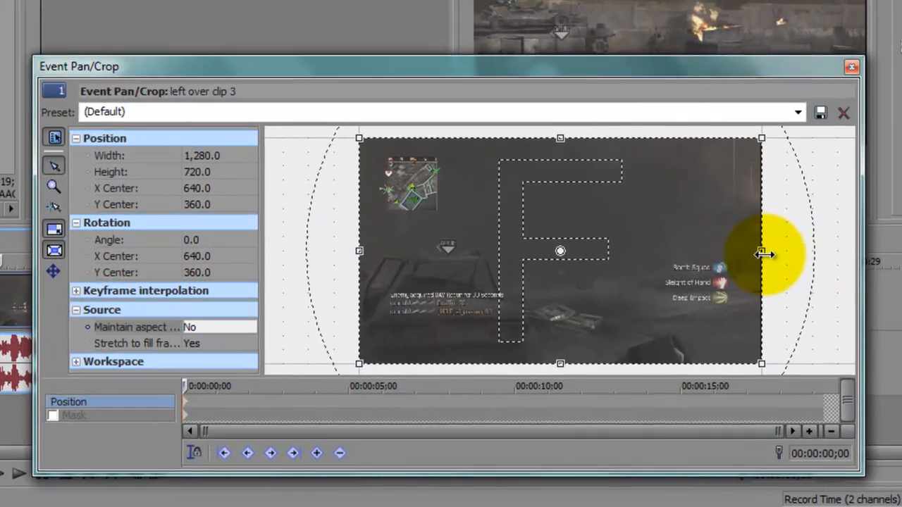
# - Shrink the crop frame to about 1,268 by 713, keeping it centred, and close the Event Pan/Crop settings
pyautogui.moveTo(736, 330); pyautogui.dragTo(740, 333)
pyautogui.moveTo(767, 253); pyautogui.dragTo(761, 251)
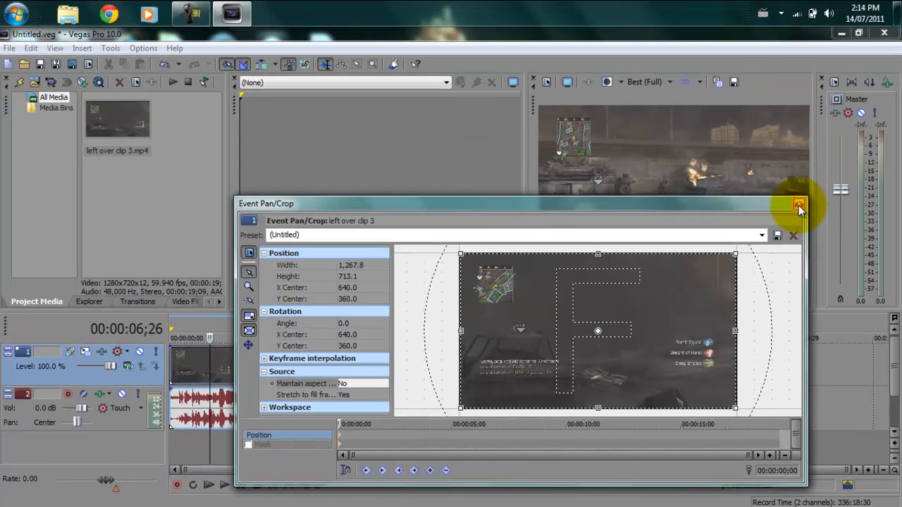
pyautogui.click(799, 206)
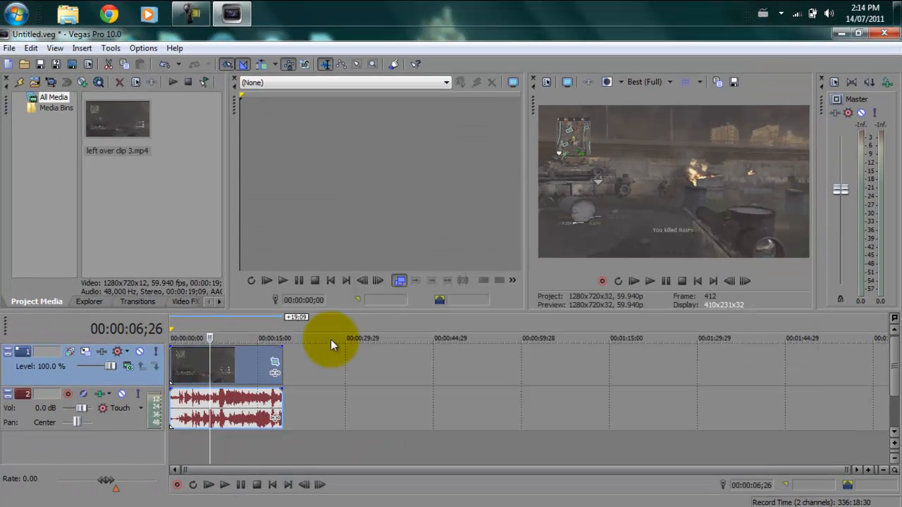
# - Apply the YouTube preset of the Brightness and Contrast video effect to the clip on the timeline
pyautogui.click(218, 331)
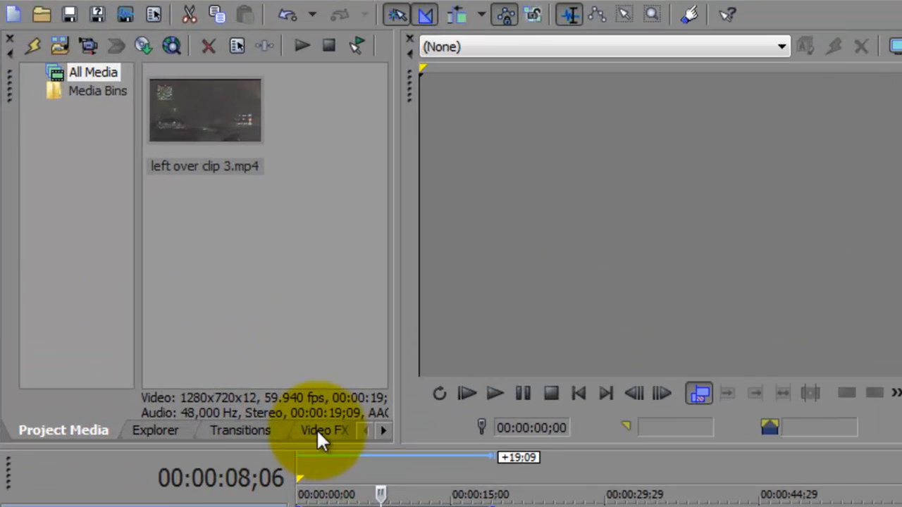
pyautogui.click(184, 302)
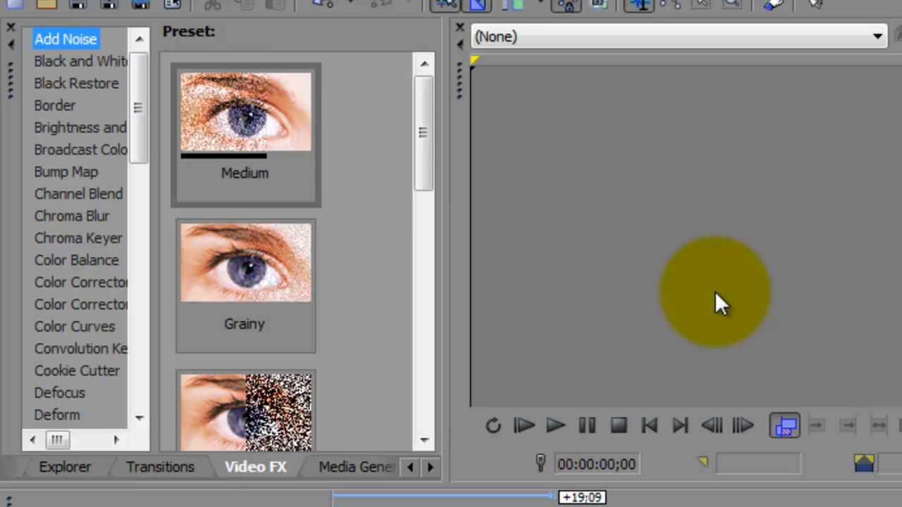
pyautogui.click(67, 128)
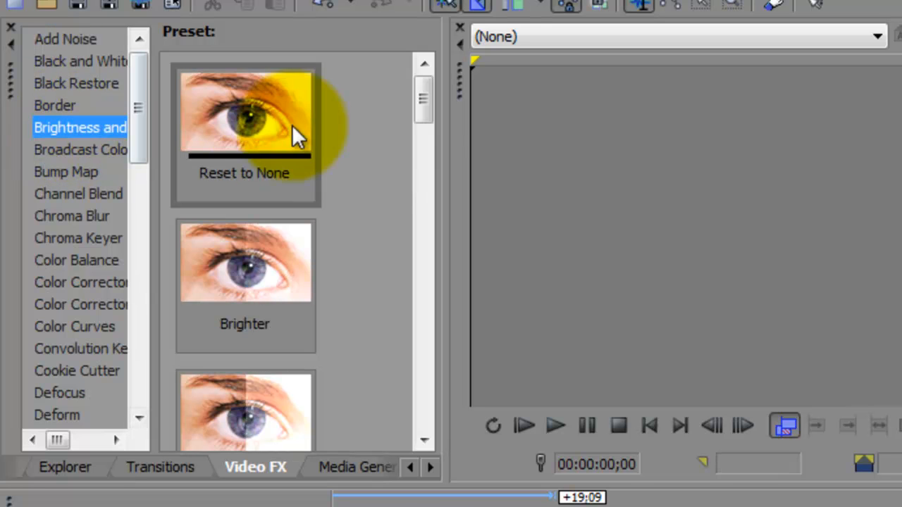
pyautogui.moveTo(415, 102); pyautogui.dragTo(460, 383)
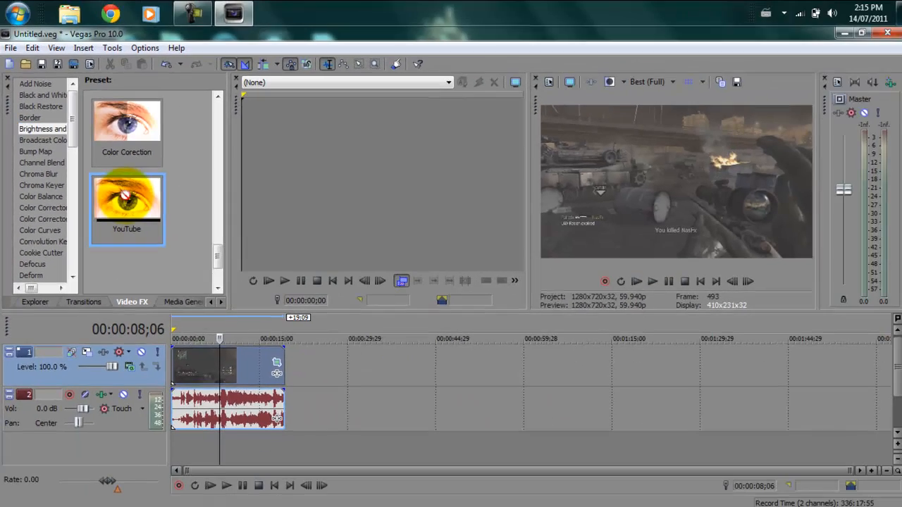
pyautogui.moveTo(227, 279); pyautogui.dragTo(308, 477)
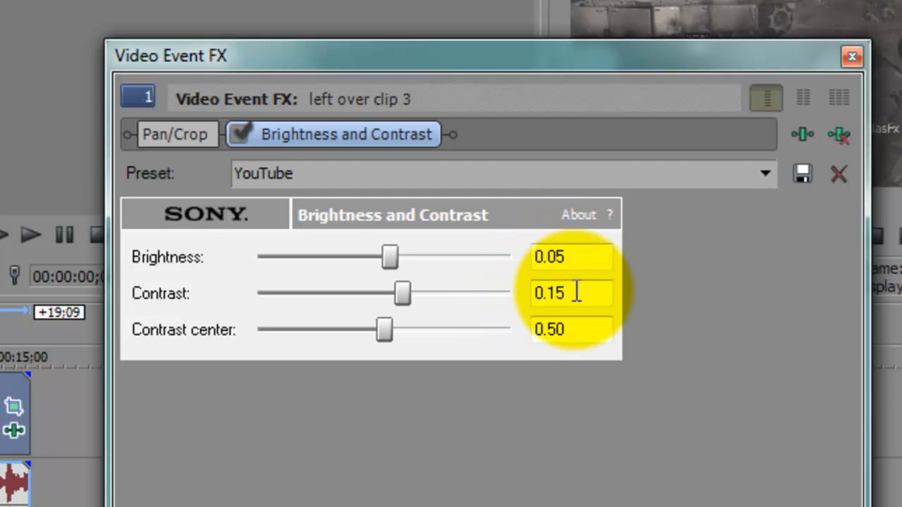
# - Set Brightness to 0.05, Contrast to 0.15 and Contrast center to 0.50, and close the effect settings
pyautogui.moveTo(570, 328); pyautogui.dragTo(544, 328)
pyautogui.click(571, 328)
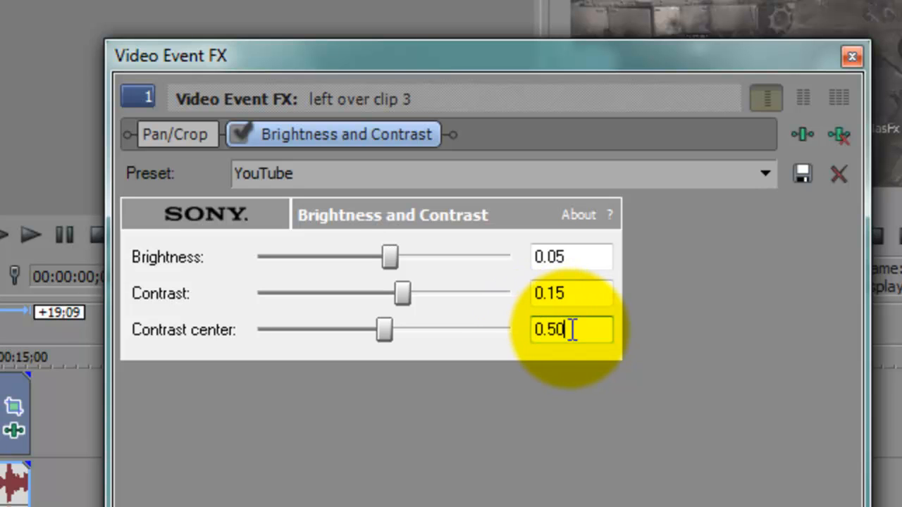
pyautogui.click(579, 259)
pyautogui.write('0.00')
pyautogui.click(580, 292)
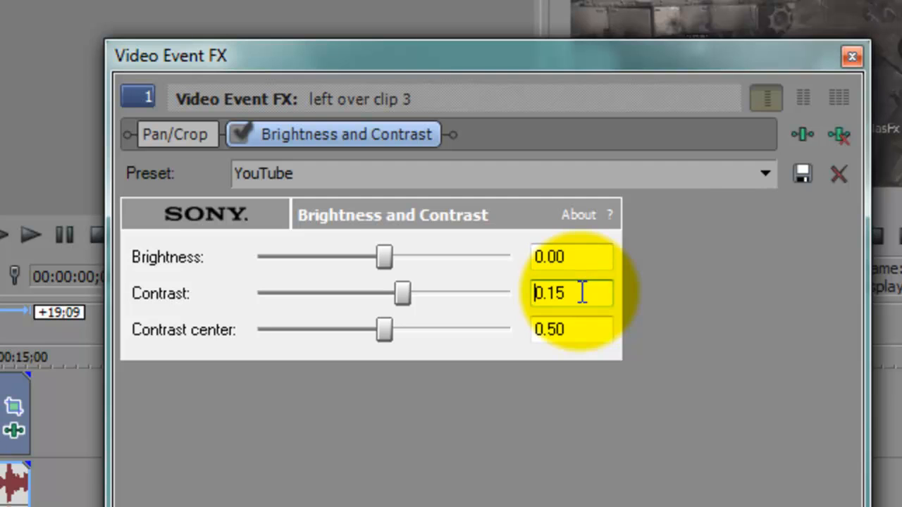
pyautogui.click(571, 258)
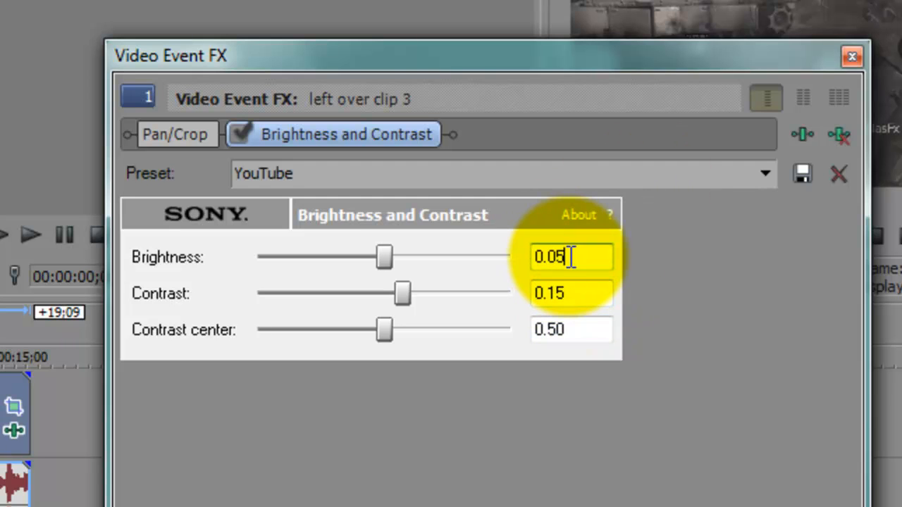
pyautogui.click(585, 293)
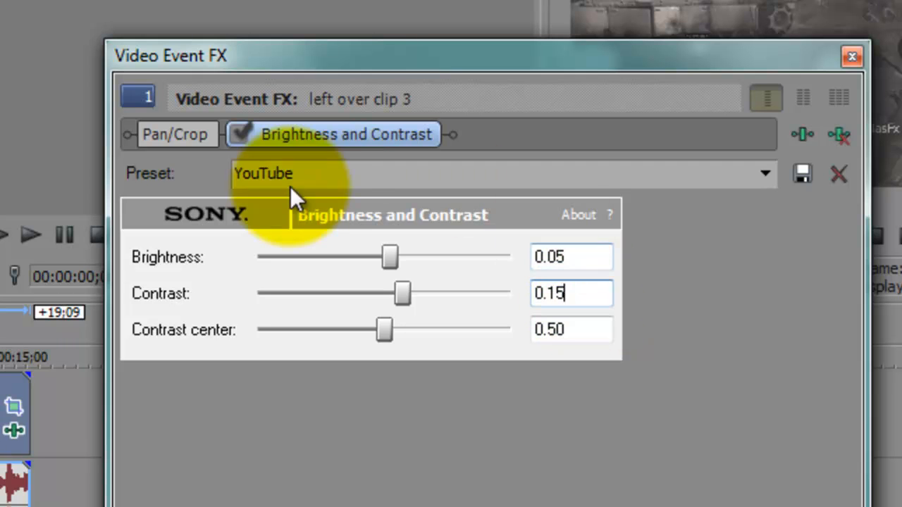
pyautogui.click(589, 330)
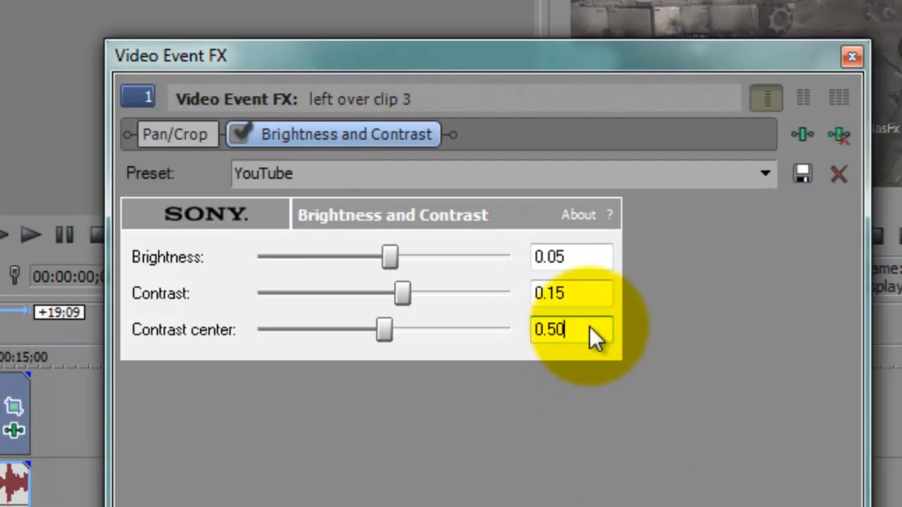
pyautogui.click(802, 174)
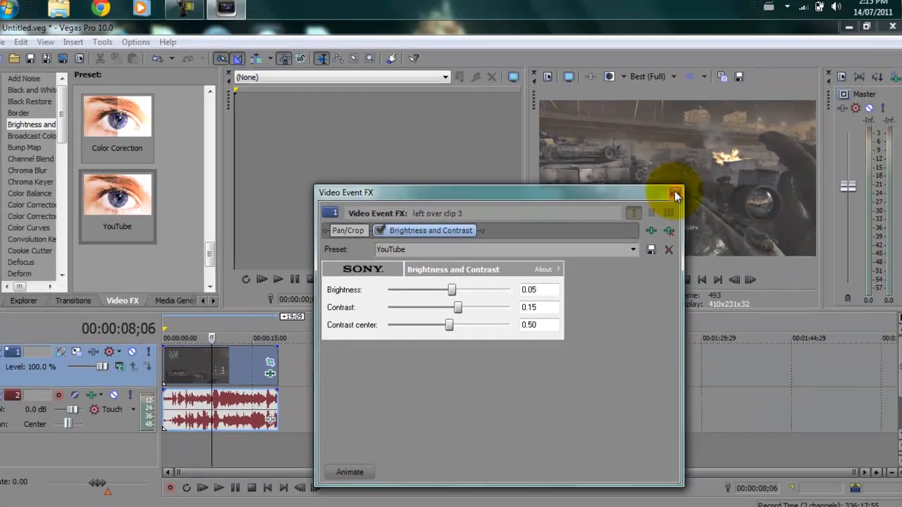
pyautogui.click(852, 57)
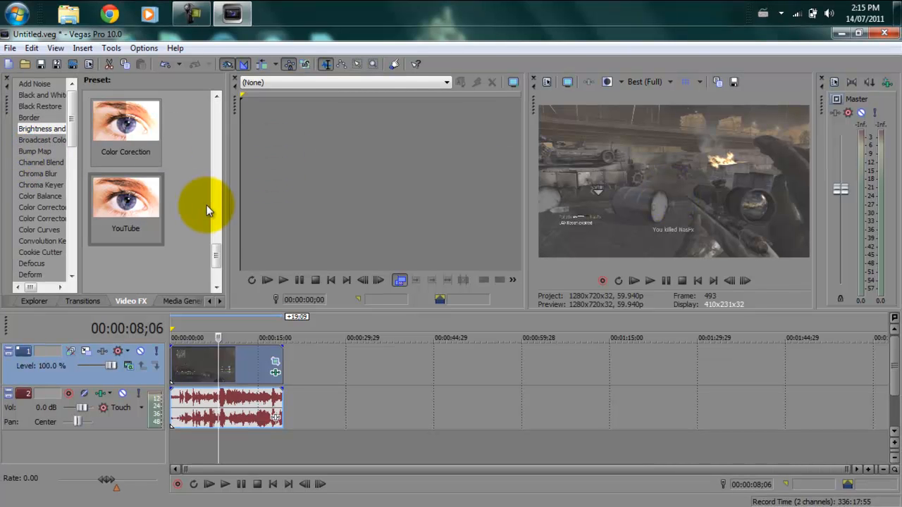
pyautogui.moveTo(217, 250); pyautogui.dragTo(217, 91)
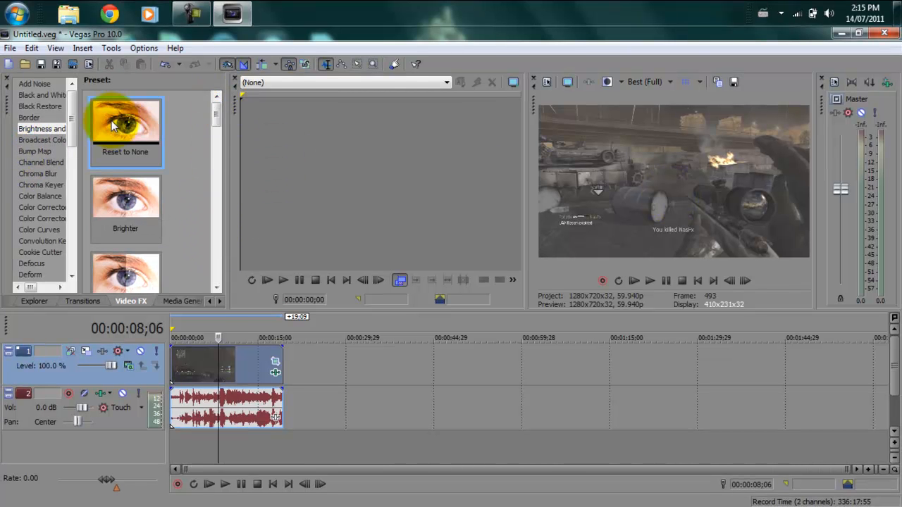
pyautogui.moveTo(113, 125); pyautogui.dragTo(210, 354)
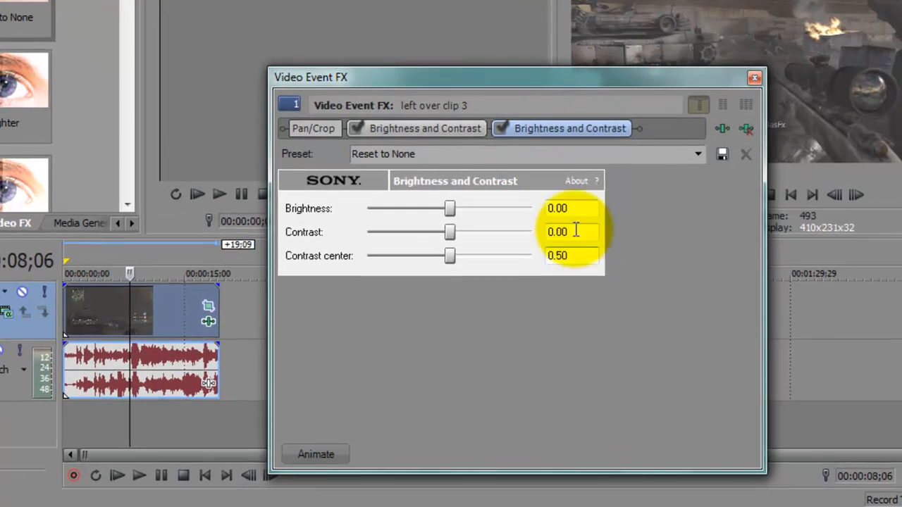
pyautogui.click(745, 129)
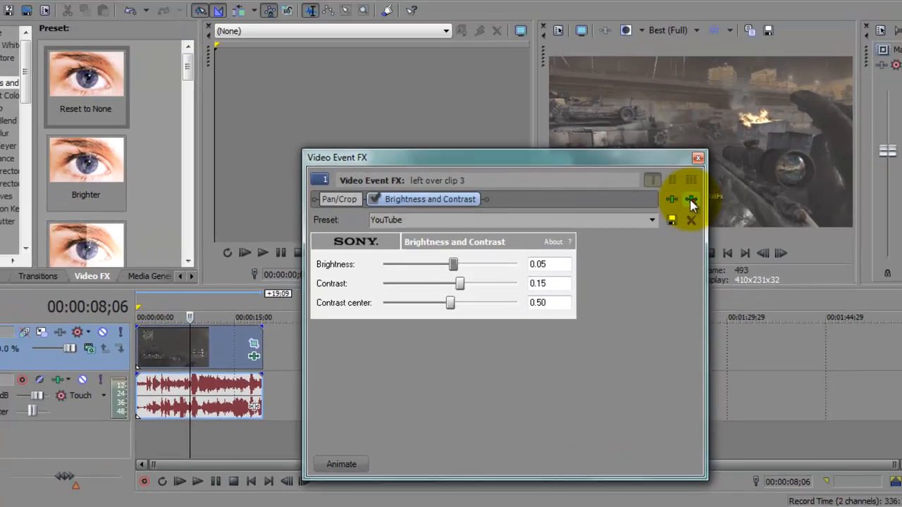
pyautogui.click(697, 157)
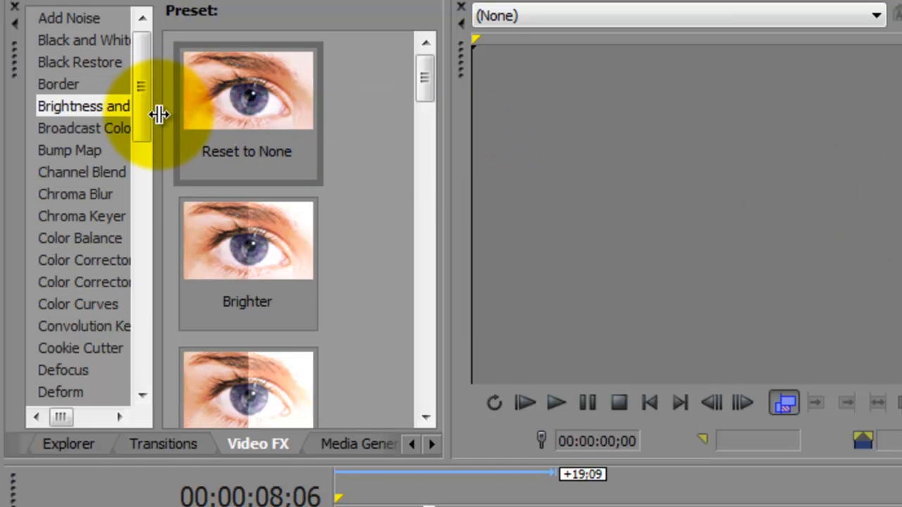
# - Apply the Studio RGB to Computer RGB preset of the Color Corrector effect to the timeline clip
pyautogui.click(106, 258)
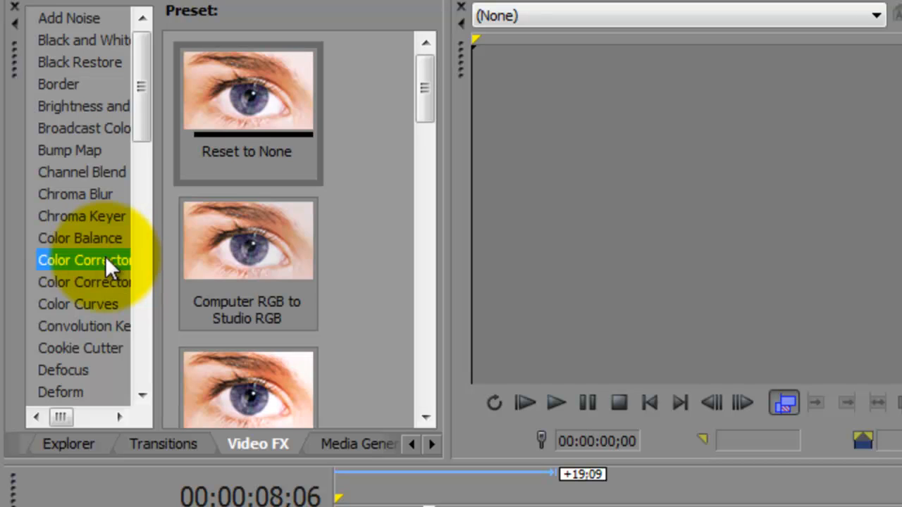
pyautogui.moveTo(432, 105); pyautogui.dragTo(431, 147)
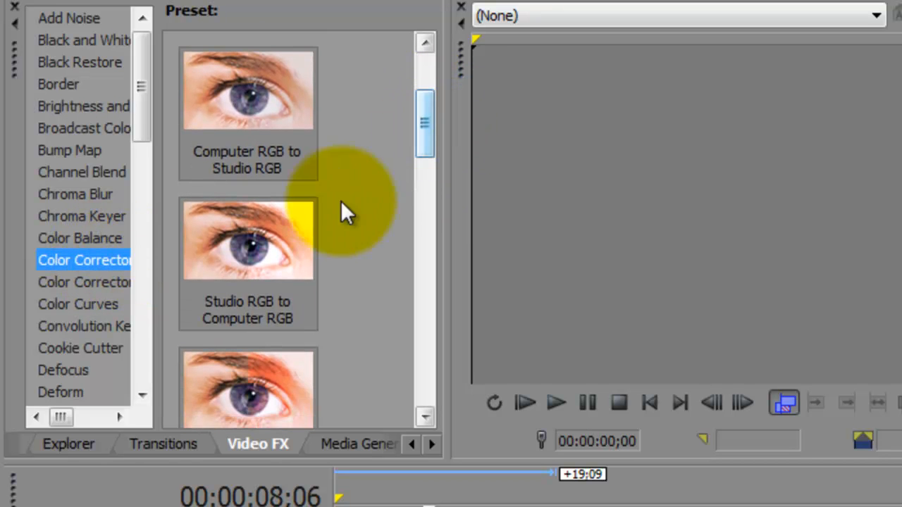
pyautogui.click(259, 217)
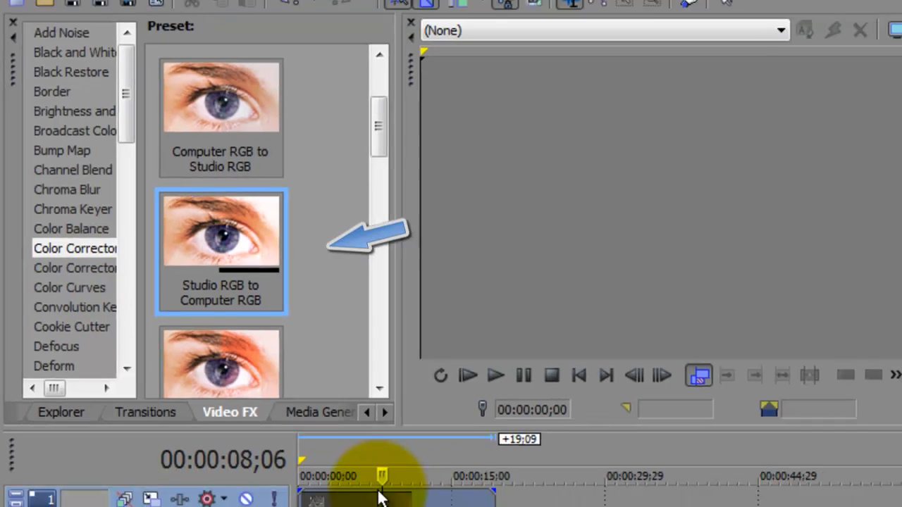
pyautogui.moveTo(380, 497); pyautogui.dragTo(377, 497)
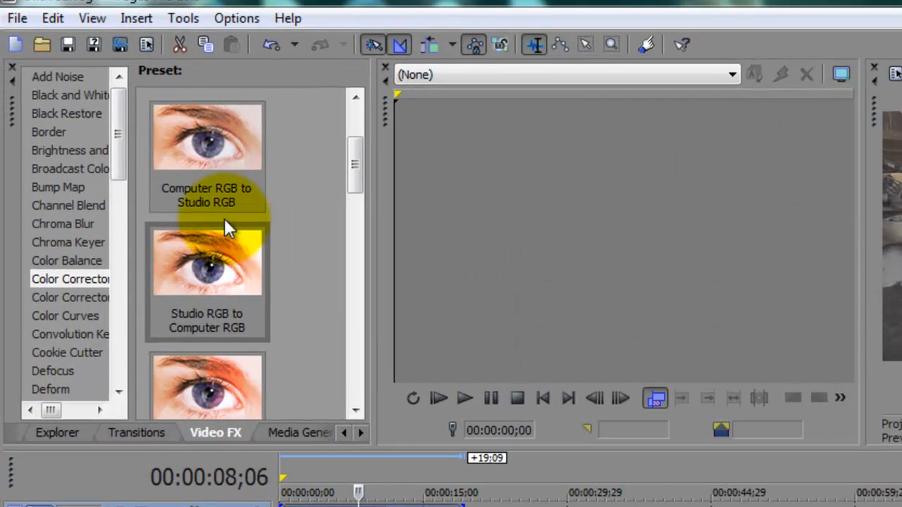
# - Apply the LEVELS preset of the Levels video effect to the clip on the timeline
pyautogui.moveTo(120, 147); pyautogui.dragTo(127, 214)
pyautogui.click(58, 348)
pyautogui.moveTo(362, 117); pyautogui.dragTo(385, 356)
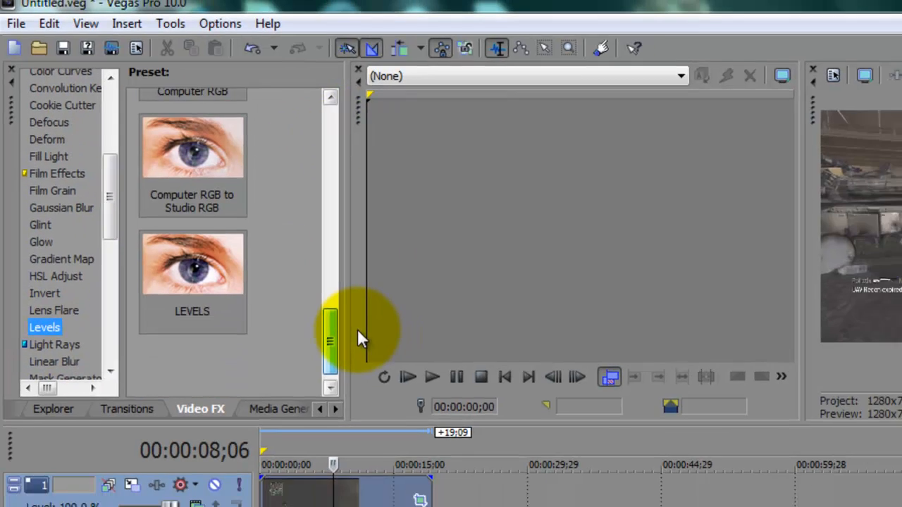
pyautogui.moveTo(192, 271); pyautogui.dragTo(299, 500)
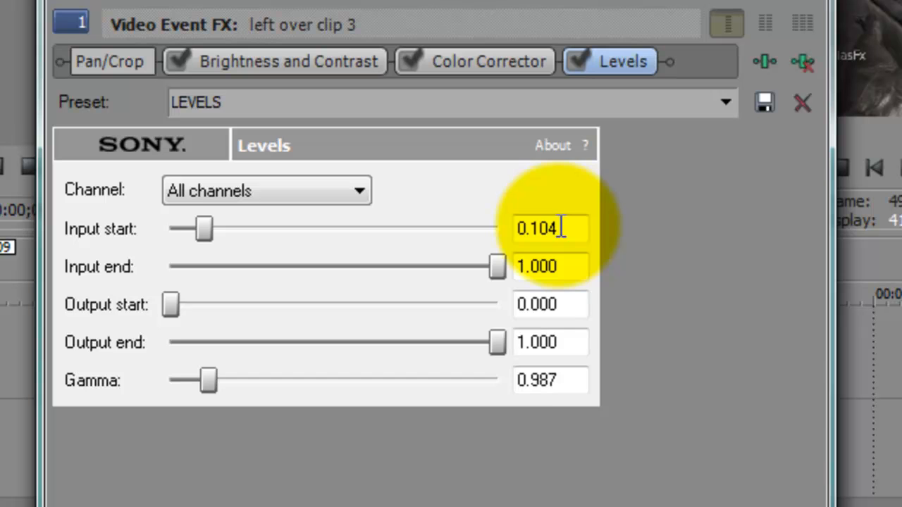
pyautogui.click(568, 262)
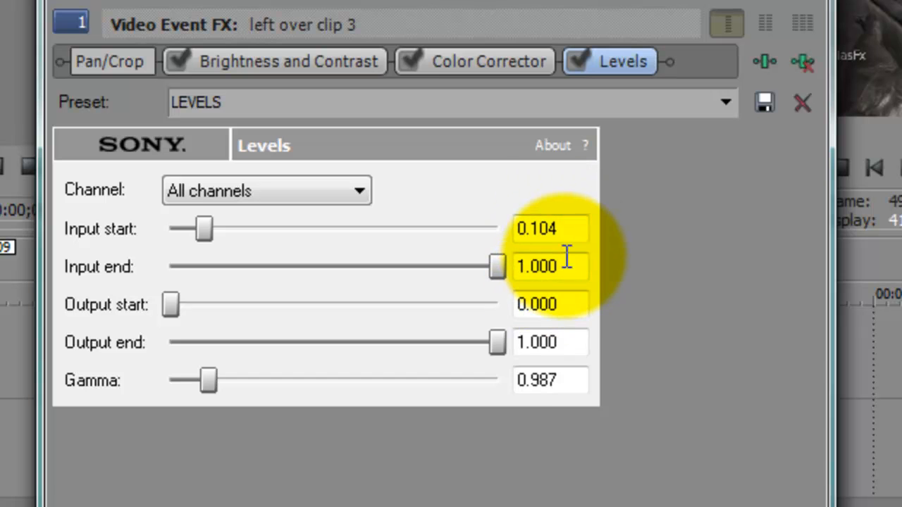
# - Review the Levels effect's input, output and gamma values for all channels, and close the effect settings
pyautogui.click(574, 306)
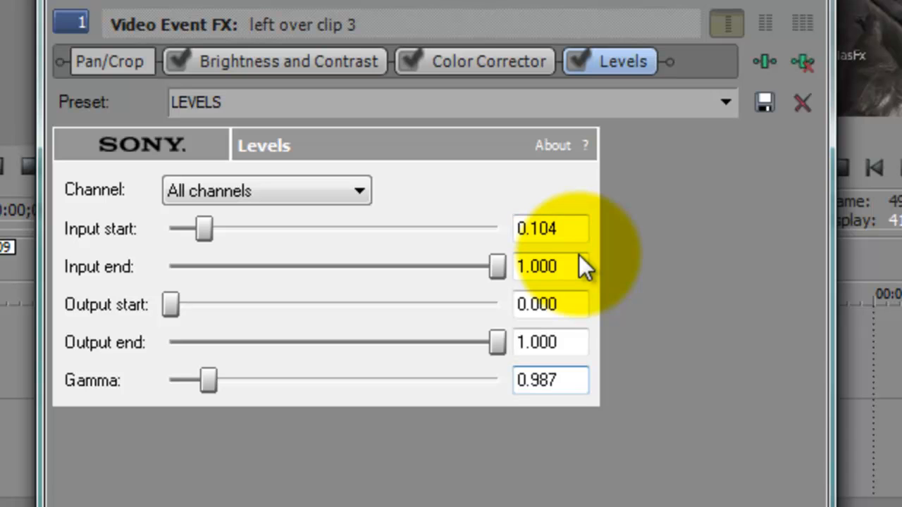
pyautogui.click(571, 229)
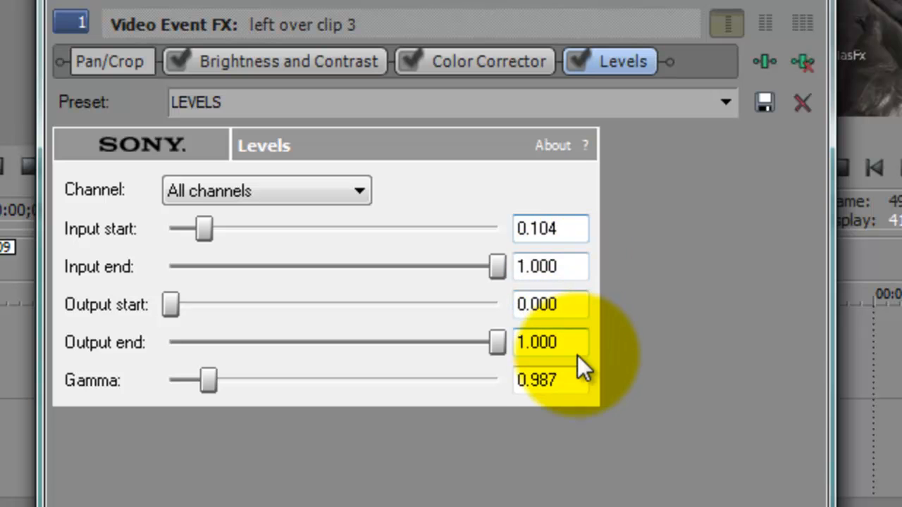
pyautogui.click(579, 379)
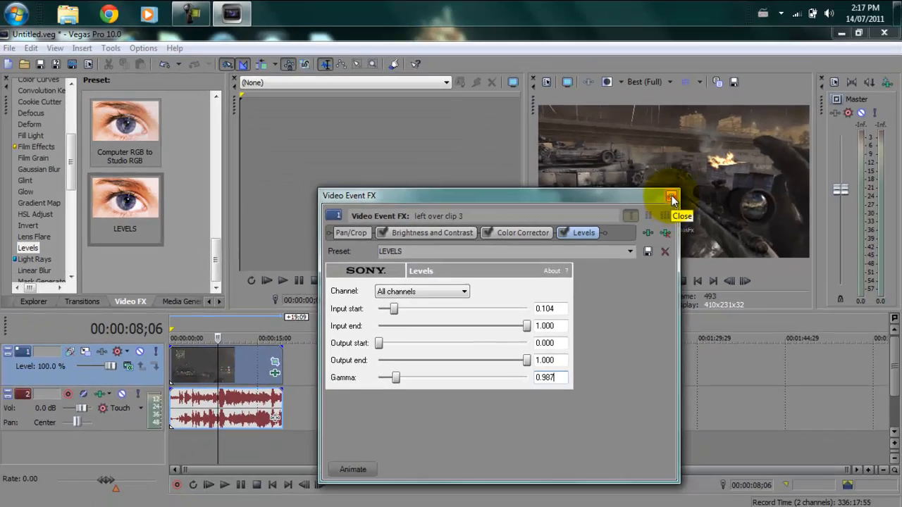
pyautogui.click(671, 196)
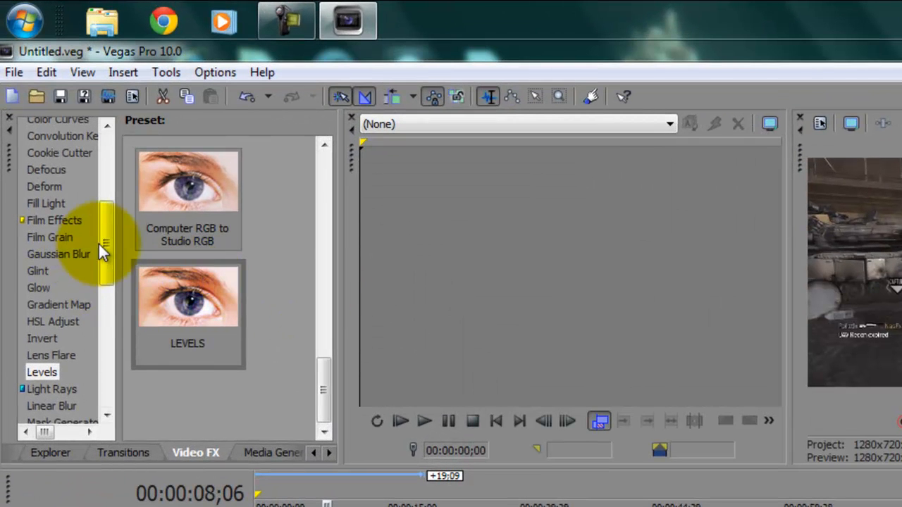
# - Apply the ADJUST preset of the Saturation Adjust video effect to the timeline clip and close the effect settings
pyautogui.moveTo(109, 243); pyautogui.dragTo(106, 318)
pyautogui.click(88, 354)
pyautogui.moveTo(336, 195); pyautogui.dragTo(324, 361)
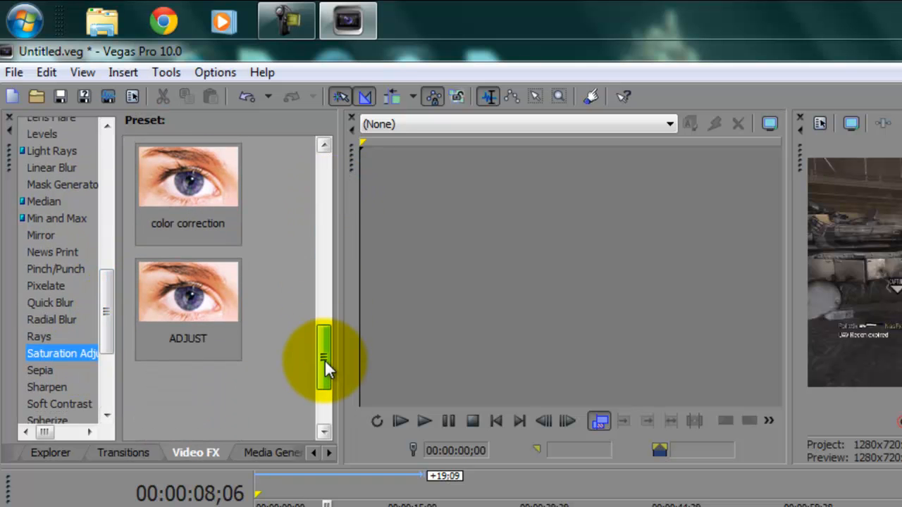
pyautogui.click(166, 289)
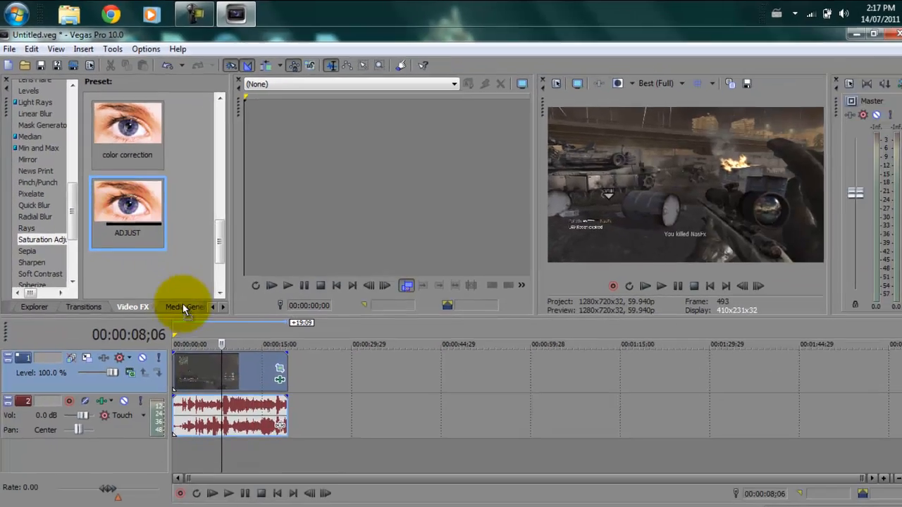
pyautogui.moveTo(182, 304); pyautogui.dragTo(208, 361)
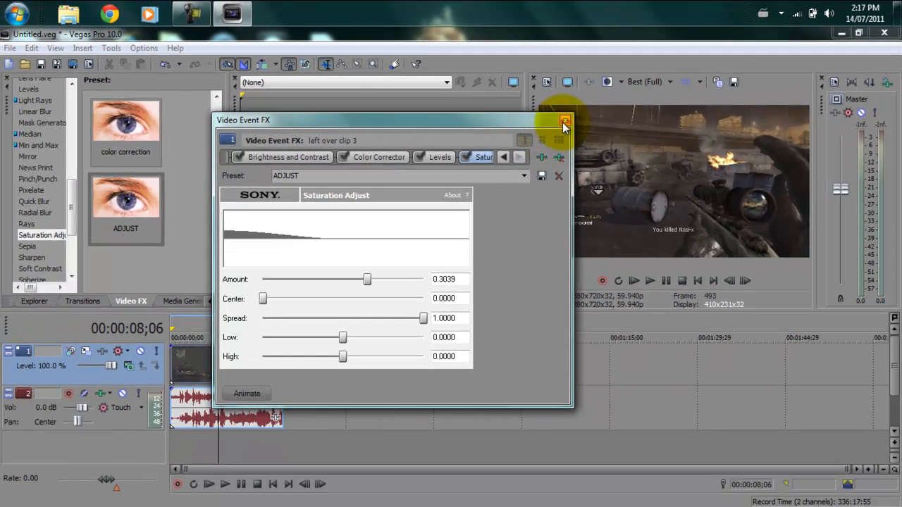
pyautogui.click(565, 120)
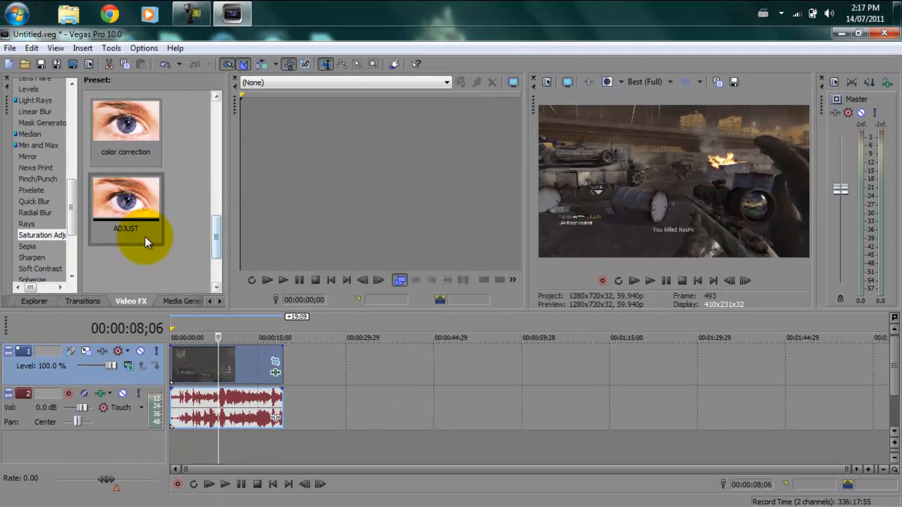
# - Apply the Reset to None preset of the Sharpen video effect to the clip on the timeline
pyautogui.click(31, 258)
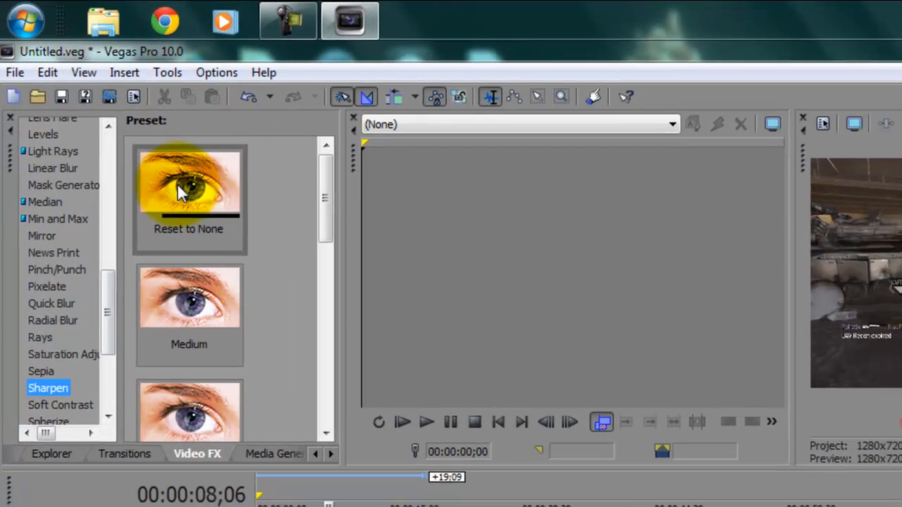
pyautogui.click(179, 189)
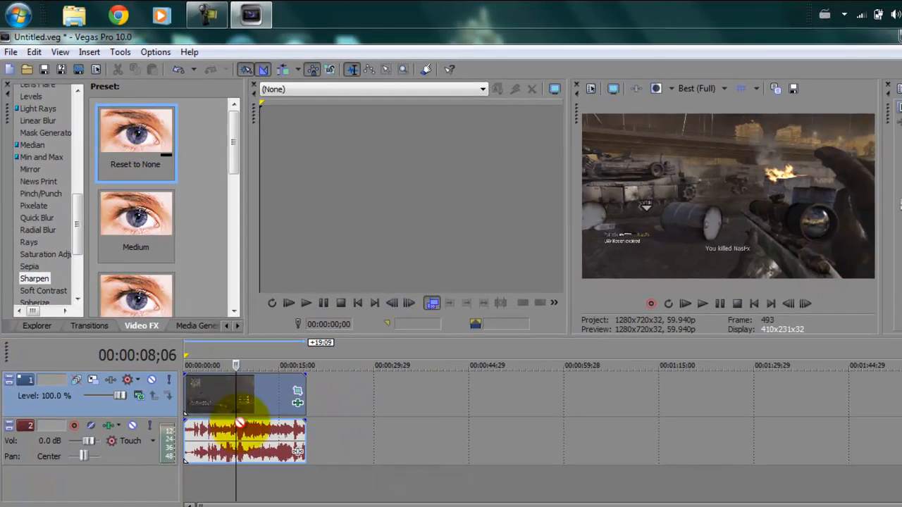
pyautogui.moveTo(240, 423); pyautogui.dragTo(233, 402)
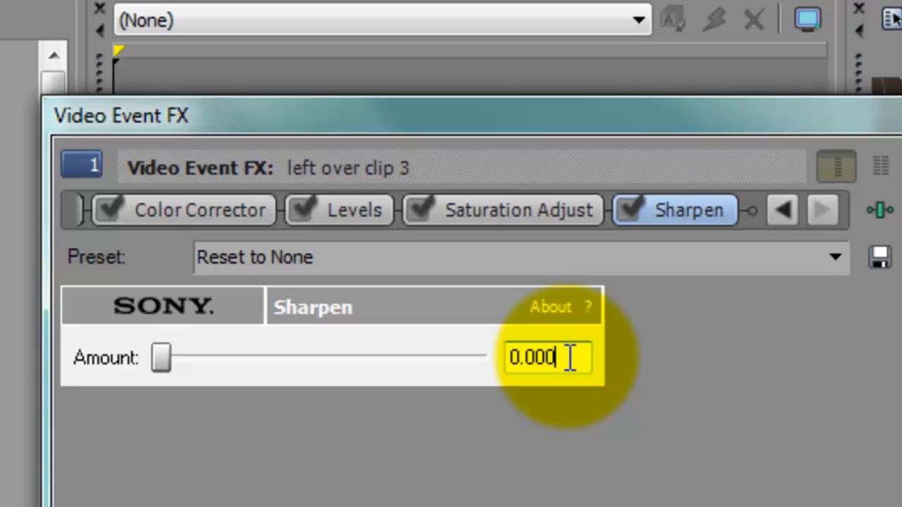
# - Try a Sharpen amount of 0.900 on the clip and return the amount to 0.000
pyautogui.write('900')
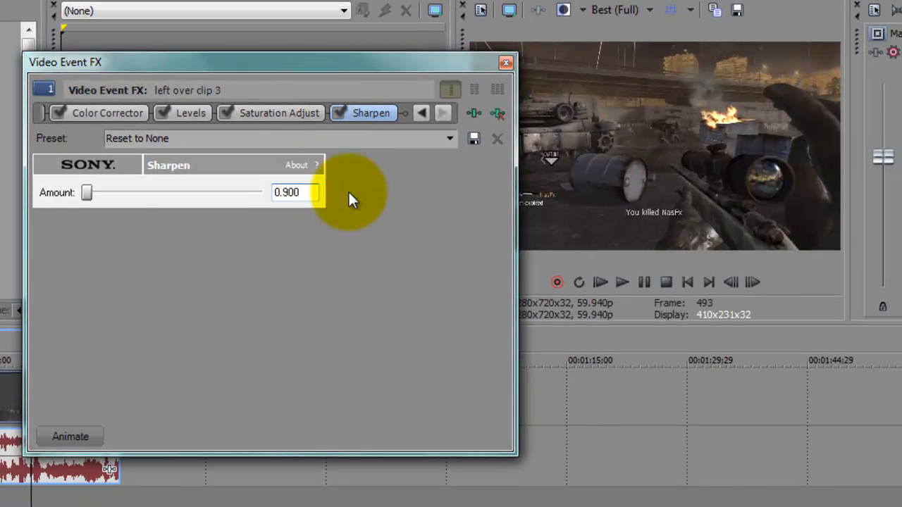
pyautogui.click(341, 111)
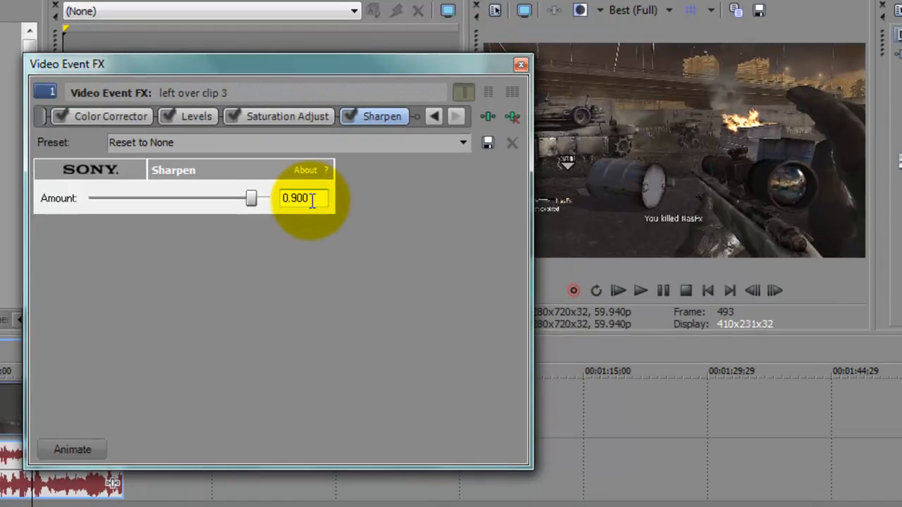
pyautogui.press('BackSpace')
pyautogui.press('BackSpace')
pyautogui.write('0')
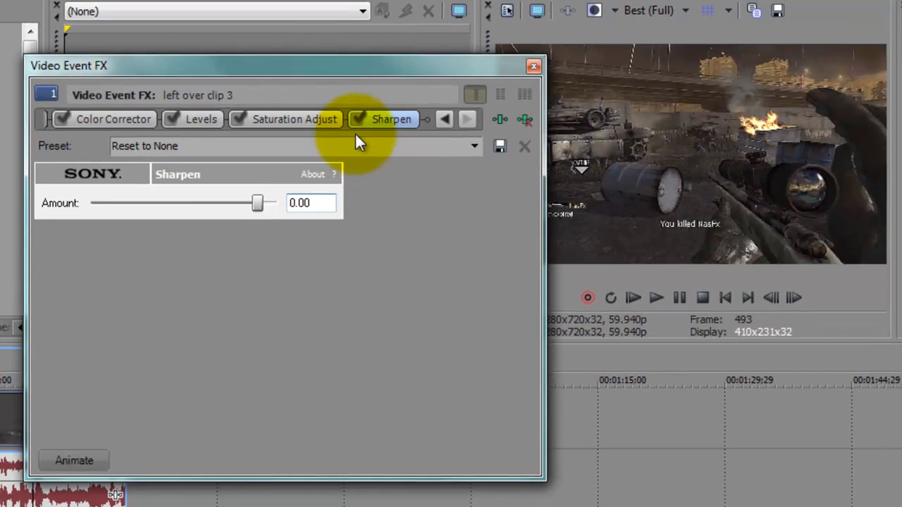
# - Compare the preview picture with the Sharpen effect off and on, and close the effect settings
pyautogui.click(519, 173)
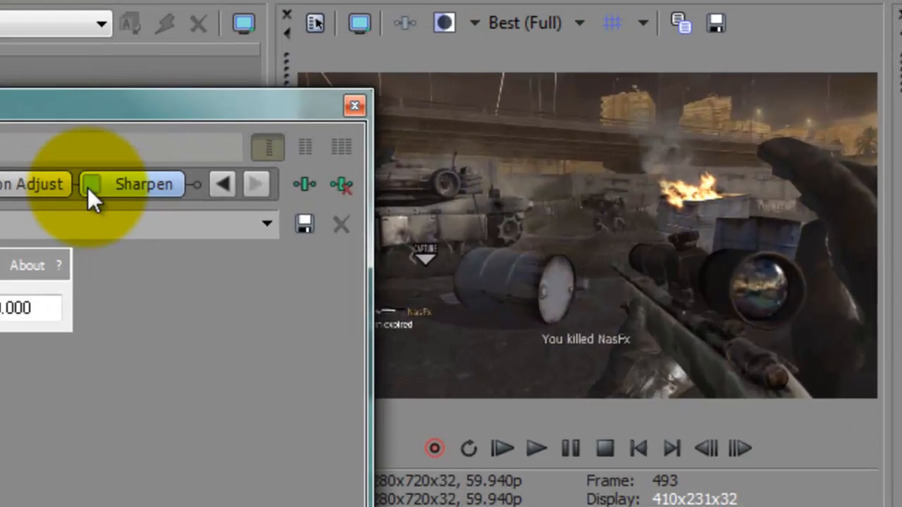
pyautogui.click(354, 118)
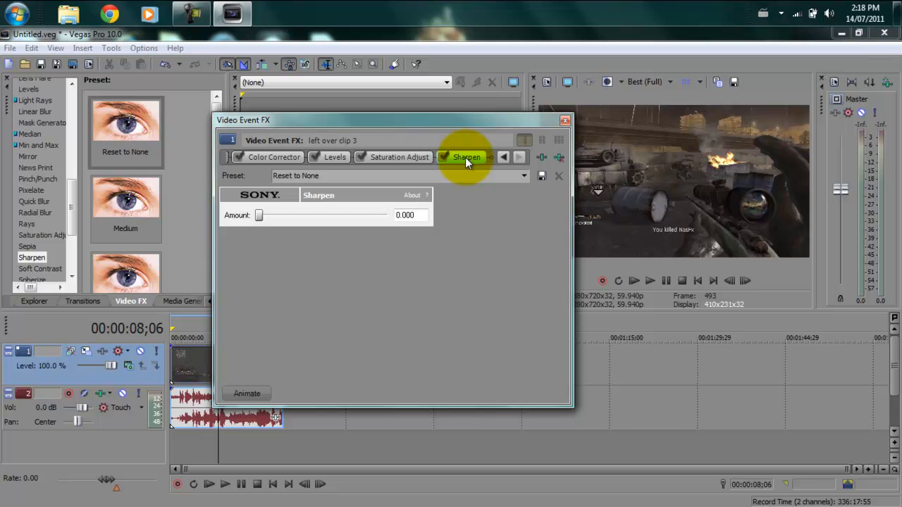
pyautogui.click(564, 120)
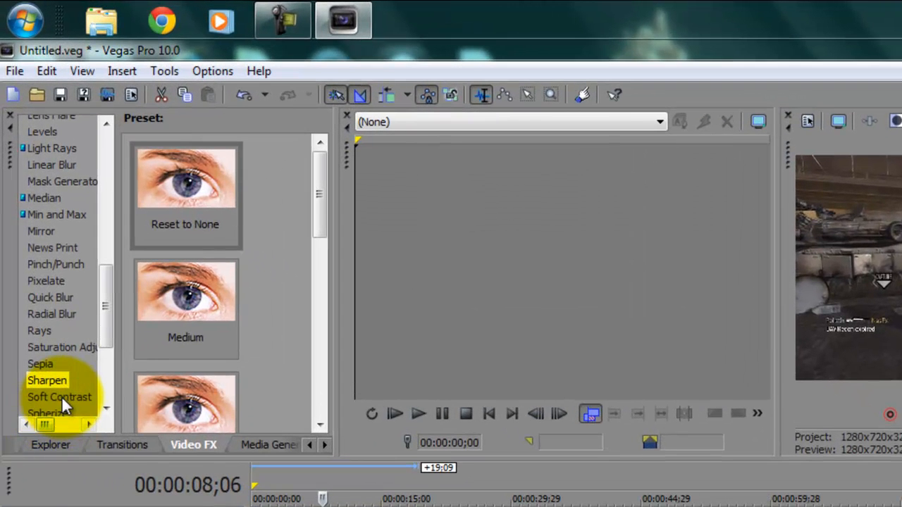
# - Apply the vignette preset of the Soft Contrast video effect to the clip on the timeline
pyautogui.click(41, 282)
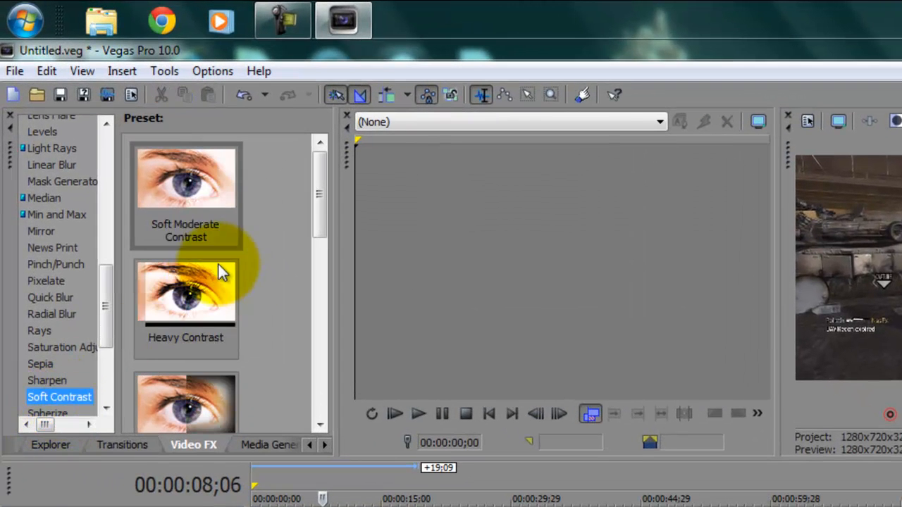
pyautogui.moveTo(316, 211); pyautogui.dragTo(322, 343)
pyautogui.moveTo(167, 185); pyautogui.dragTo(193, 359)
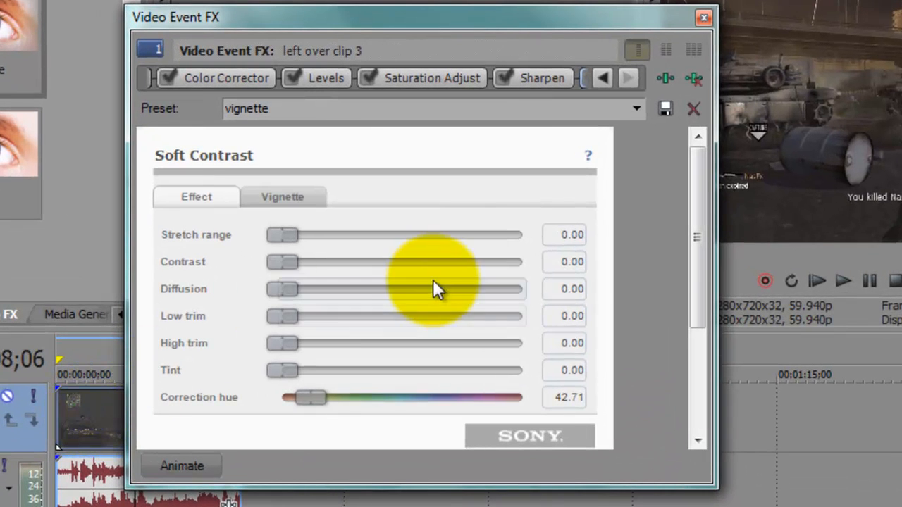
# - In the Soft Contrast effect's vignette settings, choose Black as the exterior effect
pyautogui.moveTo(696, 238)
pyautogui.mouseDown()
pyautogui.moveTo(706, 283)
pyautogui.moveTo(711, 241)
pyautogui.mouseUp()
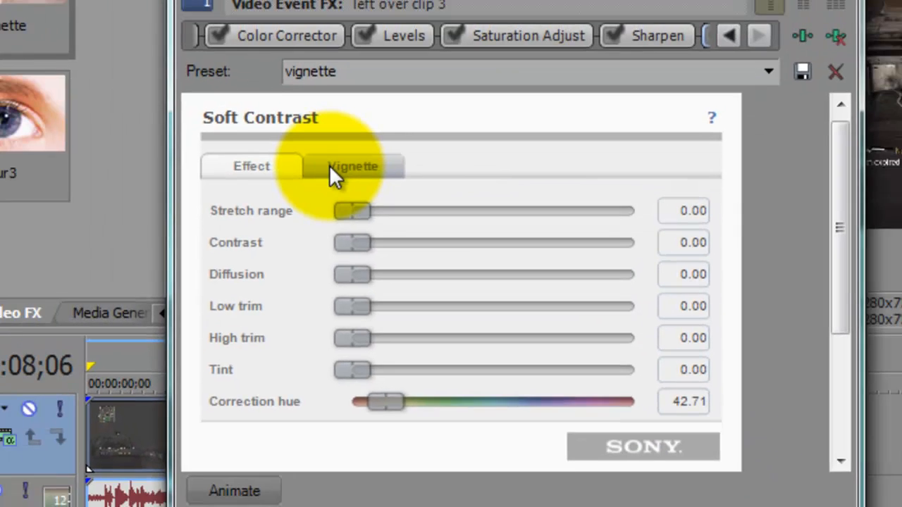
pyautogui.click(257, 120)
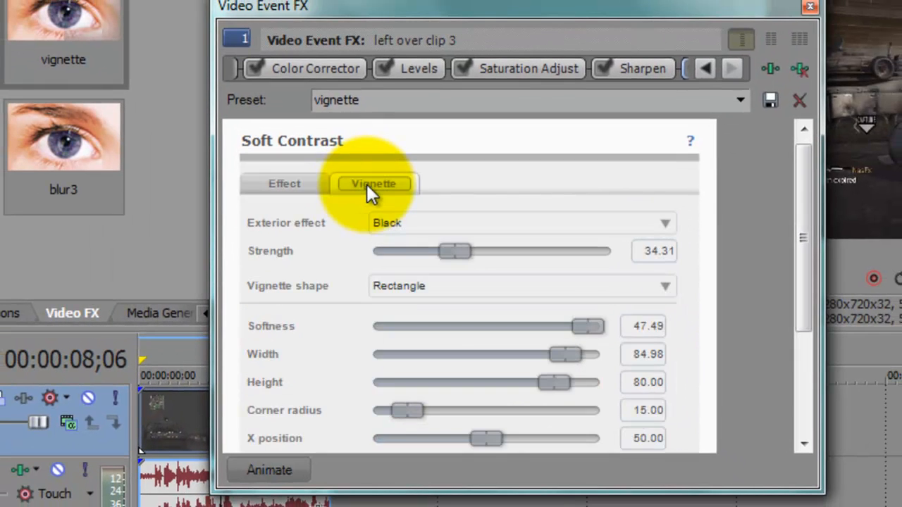
pyautogui.moveTo(800, 227); pyautogui.dragTo(804, 237)
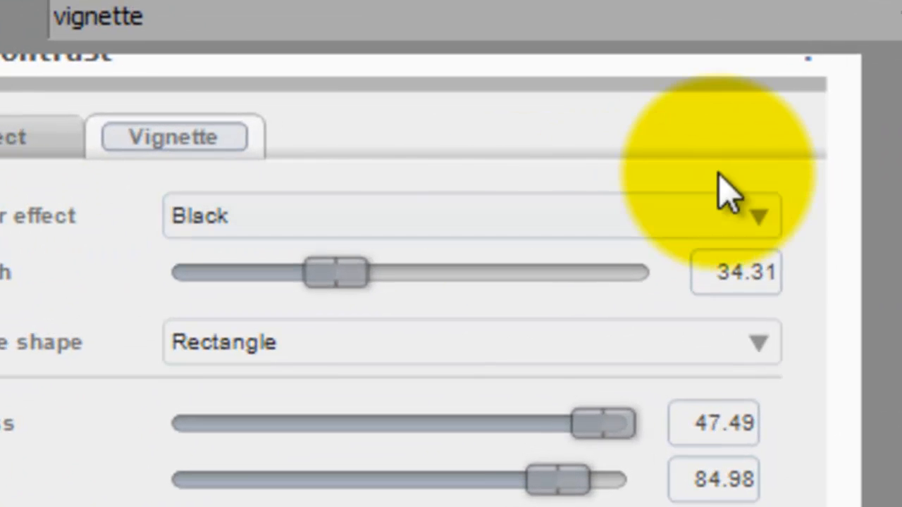
pyautogui.click(663, 203)
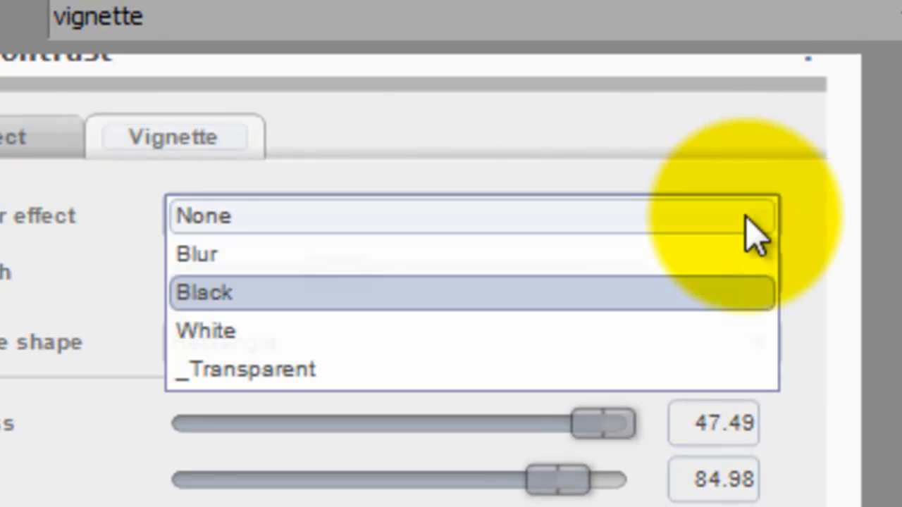
pyautogui.click(620, 309)
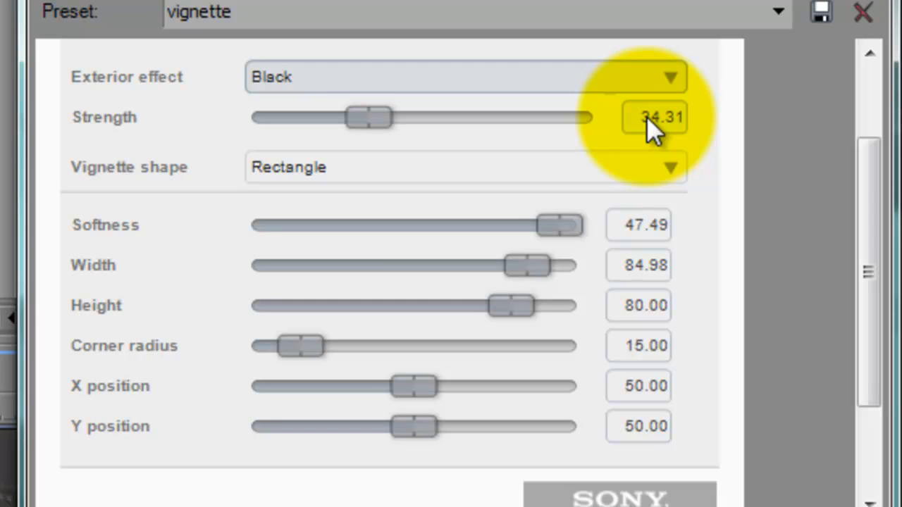
# - Choose Rectangle as the vignette shape, review the remaining vignette values and close the effect settings
pyautogui.click(637, 175)
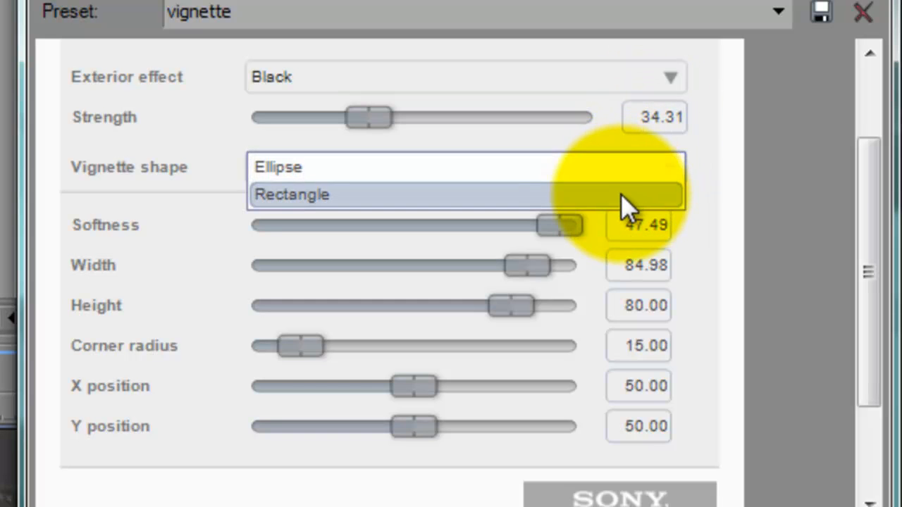
pyautogui.click(621, 194)
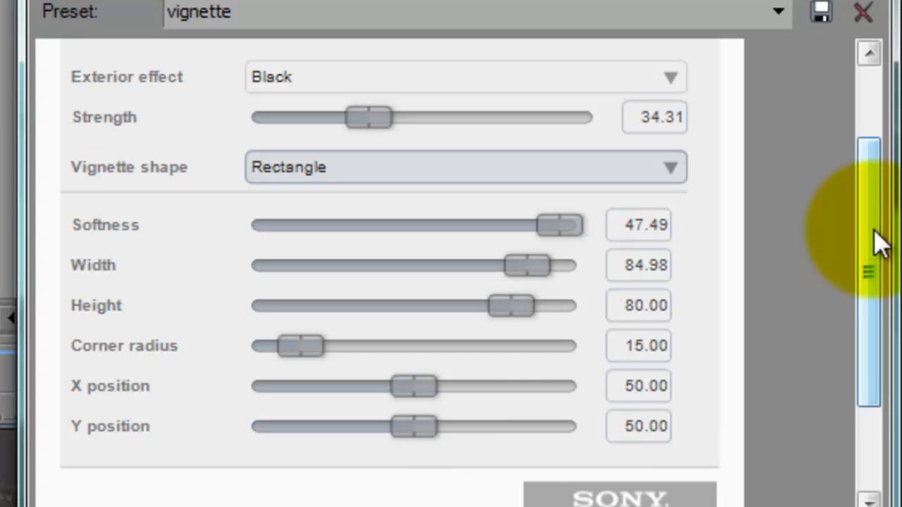
pyautogui.moveTo(881, 243); pyautogui.dragTo(885, 268)
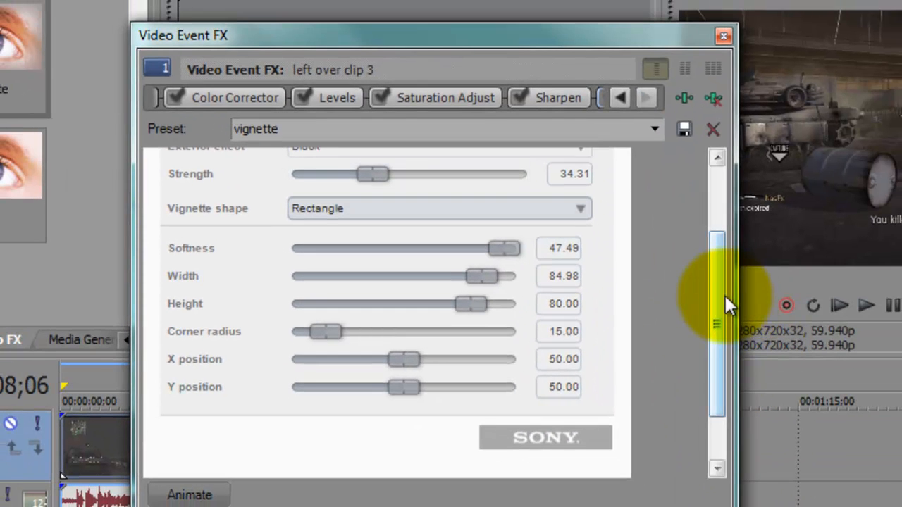
pyautogui.moveTo(749, 290); pyautogui.dragTo(749, 268)
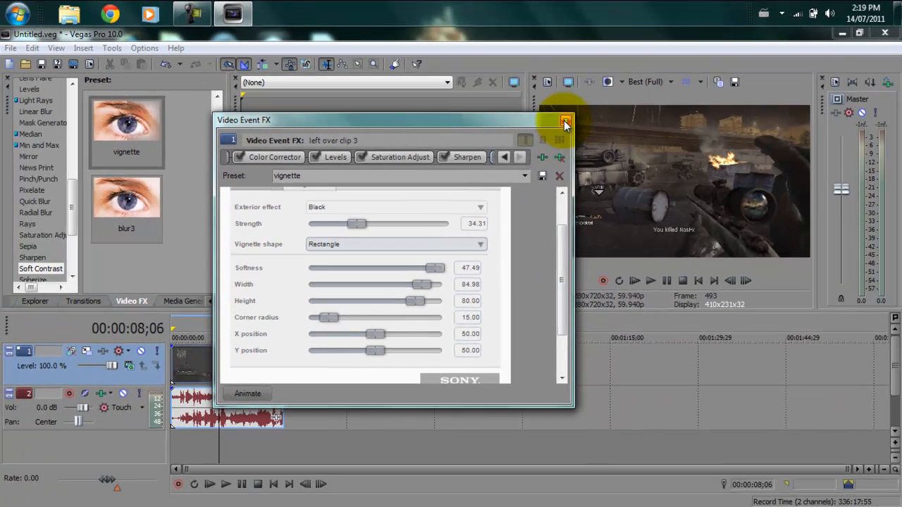
pyautogui.click(700, 48)
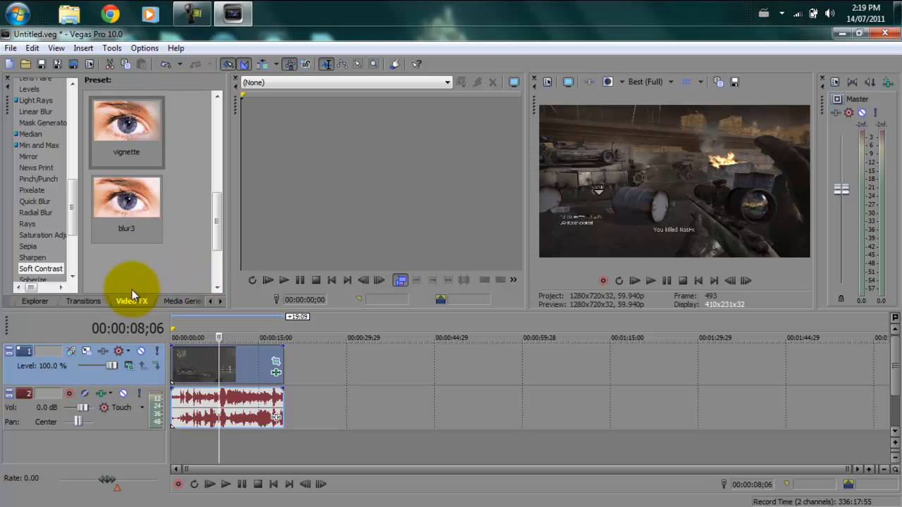
# - Set the video clip's properties to Disable resample and confirm them
pyautogui.moveTo(65, 222); pyautogui.dragTo(79, 152)
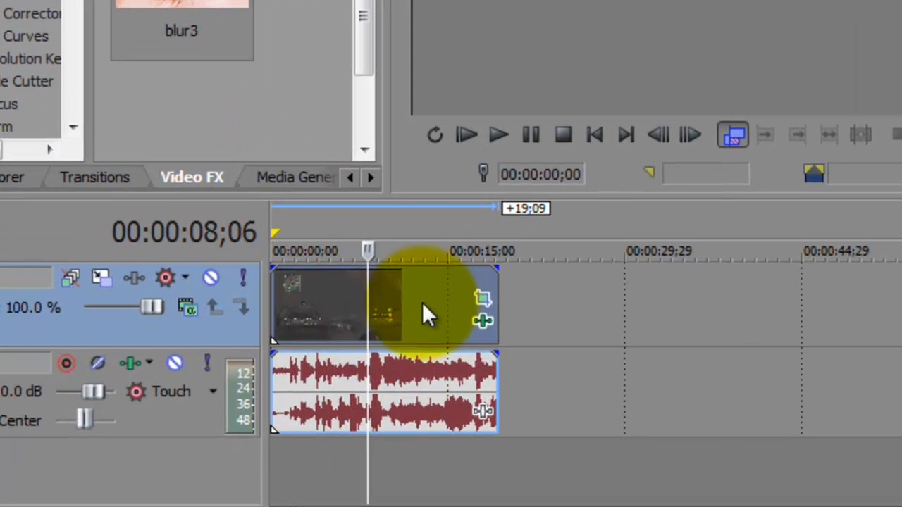
pyautogui.rightClick(247, 368)
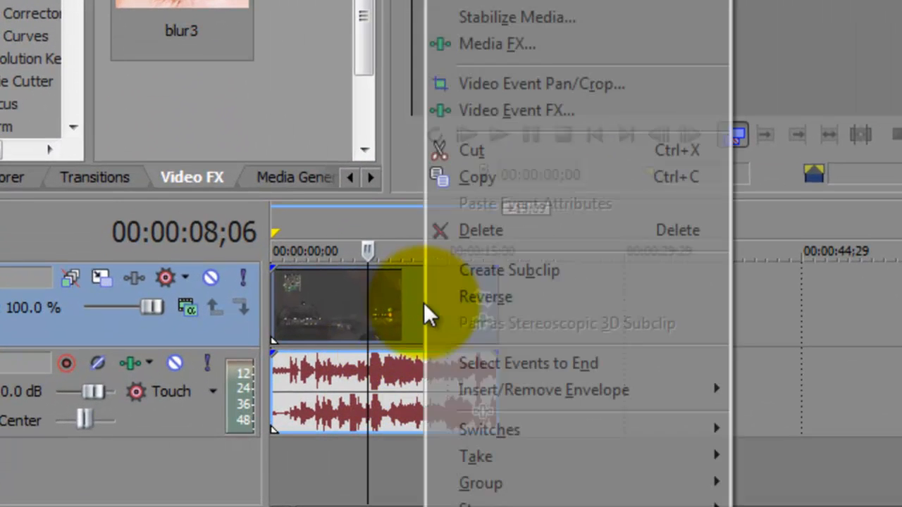
pyautogui.click(455, 491)
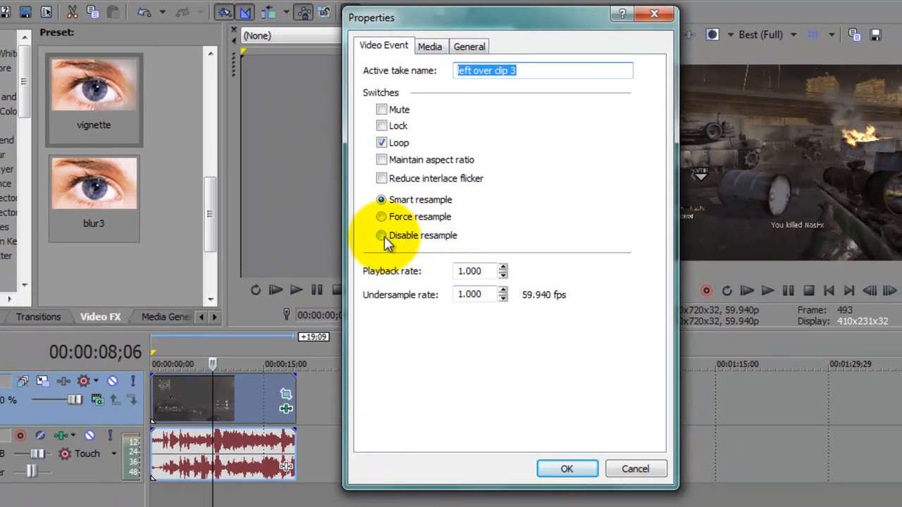
pyautogui.click(380, 234)
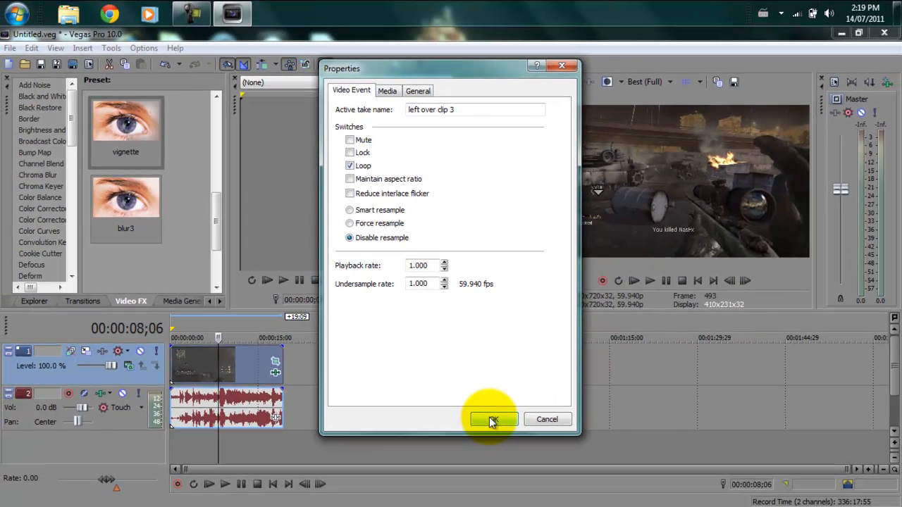
pyautogui.click(492, 419)
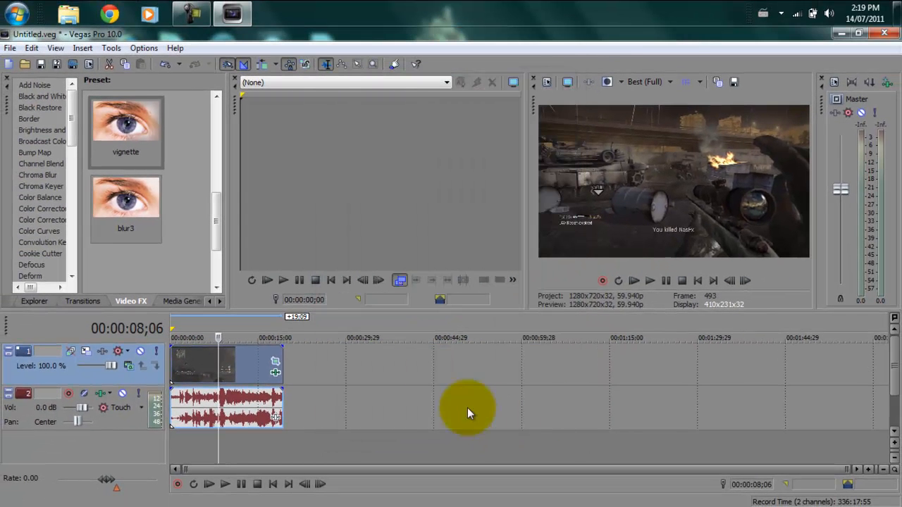
pyautogui.click(285, 327)
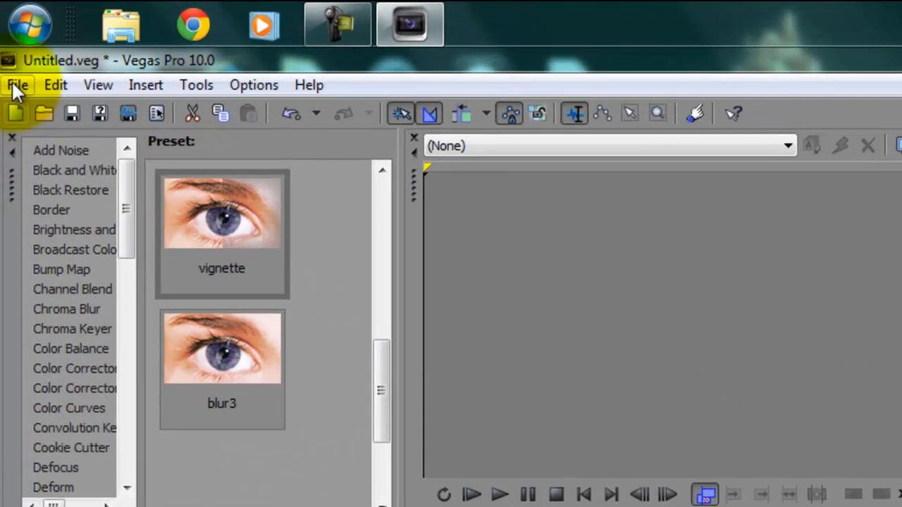
# - Open the project properties and use the HD 720-60p (1280x720, 59.940 fps) template with no field order (progressive scan)
pyautogui.click(10, 48)
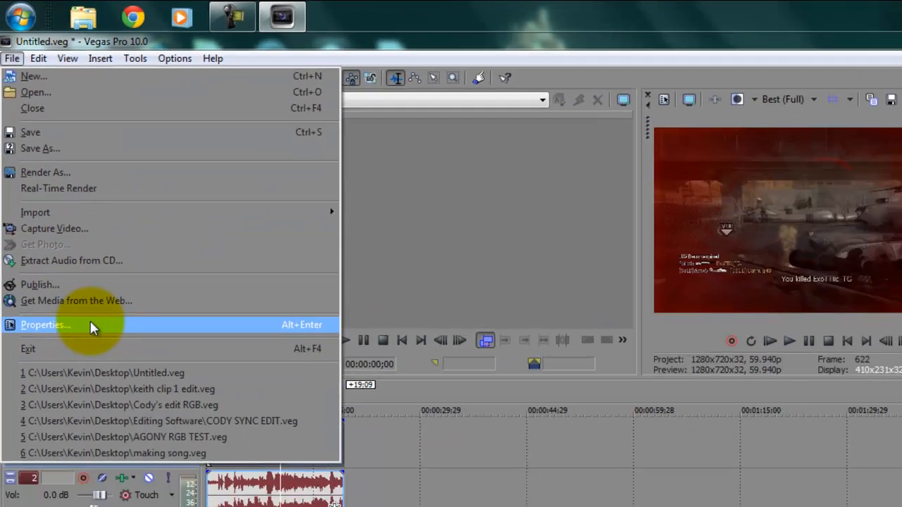
pyautogui.click(105, 472)
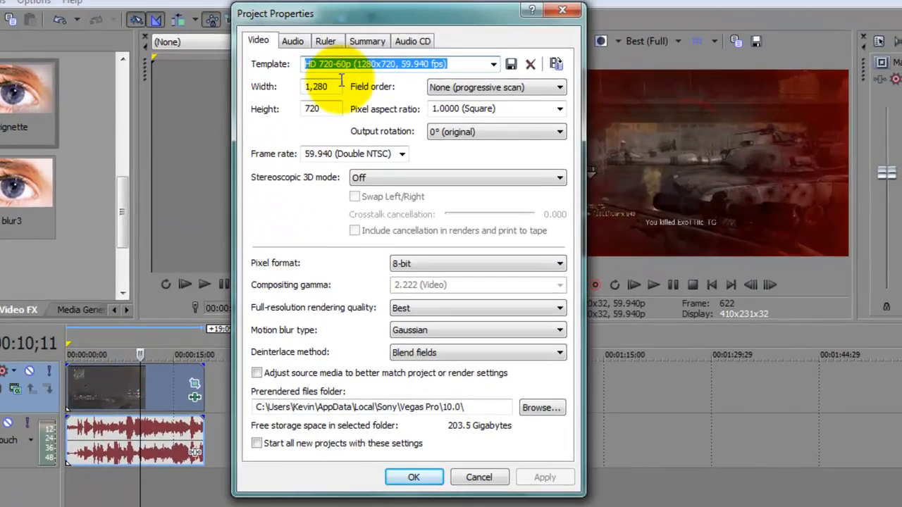
pyautogui.click(426, 131)
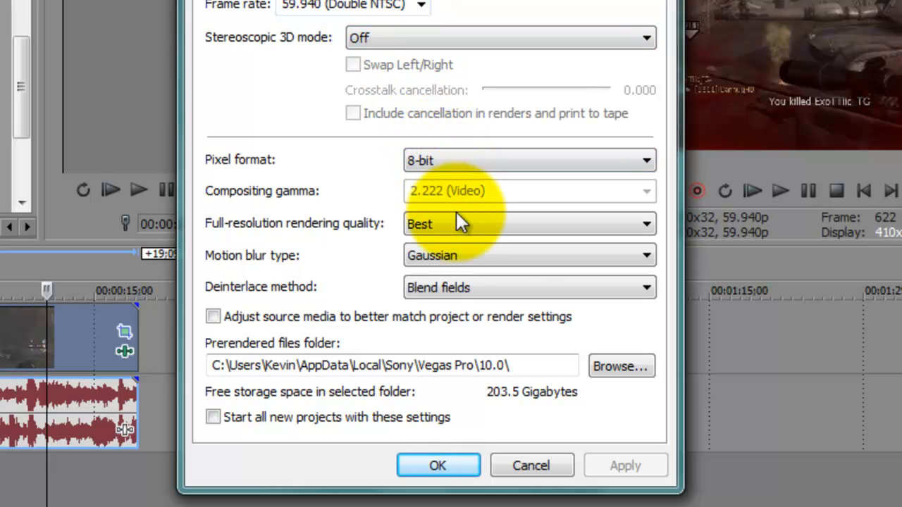
# - Set the project's deinterlace method to Blend fields, then apply and confirm the project properties
pyautogui.click(482, 286)
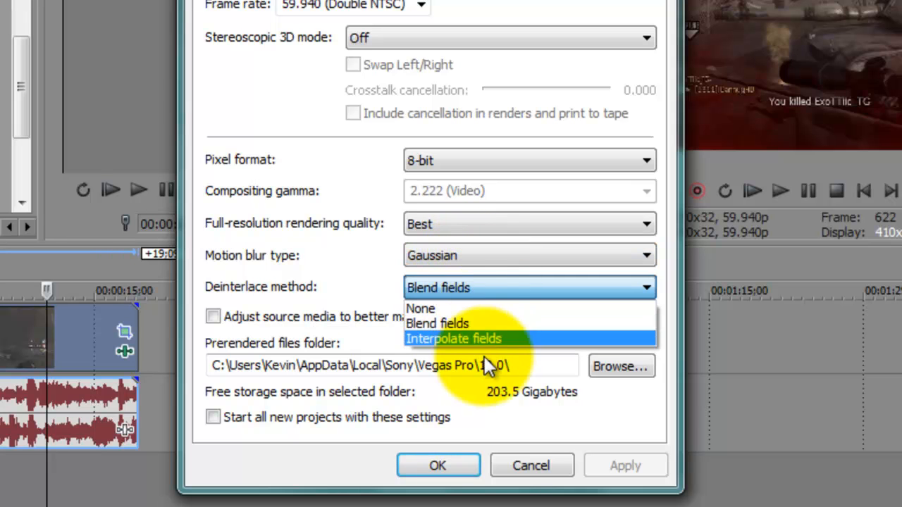
pyautogui.click(462, 322)
pyautogui.click(461, 296)
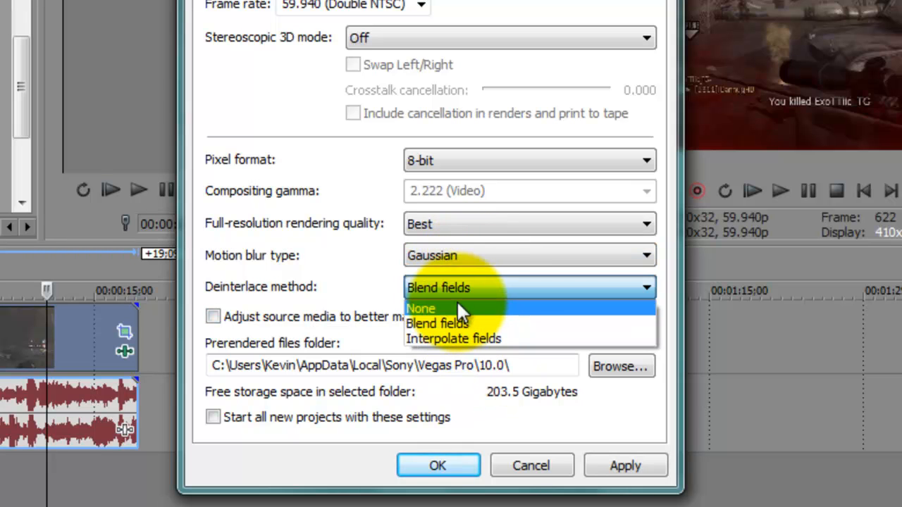
pyautogui.click(457, 308)
pyautogui.click(456, 289)
pyautogui.click(455, 321)
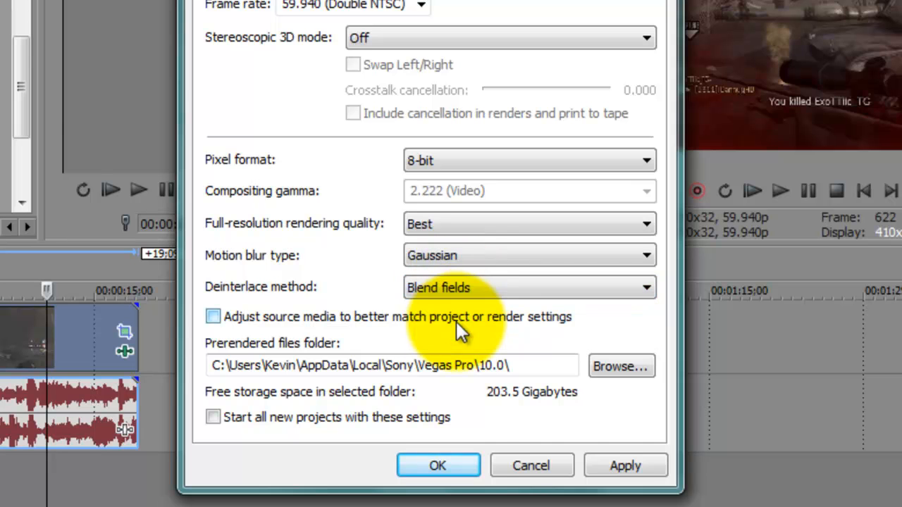
pyautogui.click(611, 467)
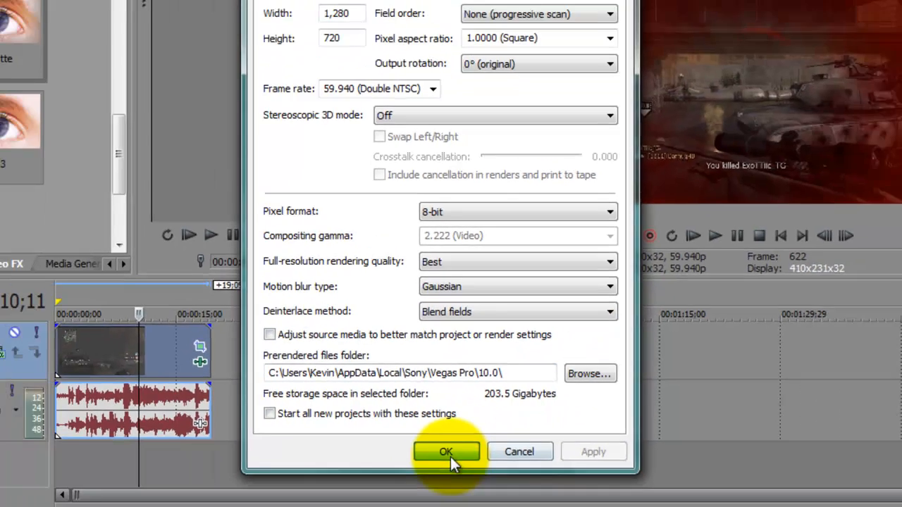
pyautogui.click(437, 465)
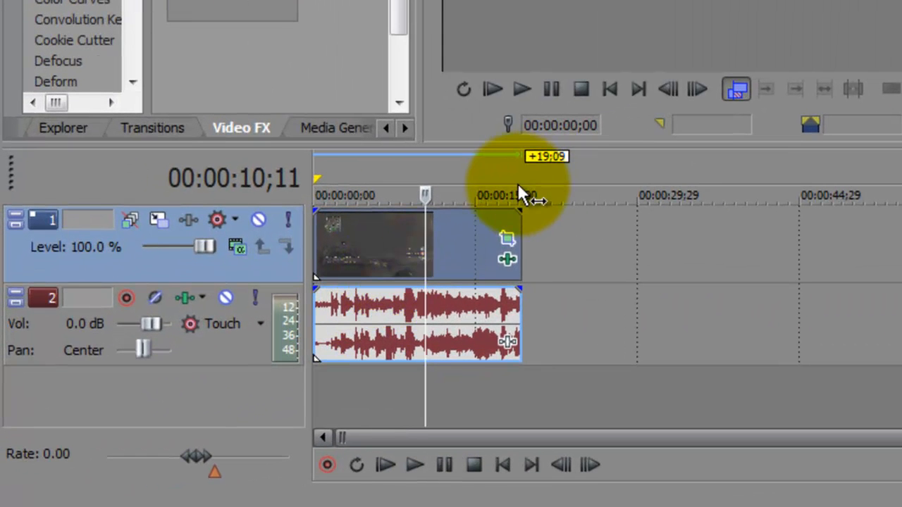
# - Mark a loop region spanning the whole clip on the timeline, from its start to 00:00:19;09
pyautogui.click(525, 169)
pyautogui.moveTo(536, 200); pyautogui.dragTo(317, 198)
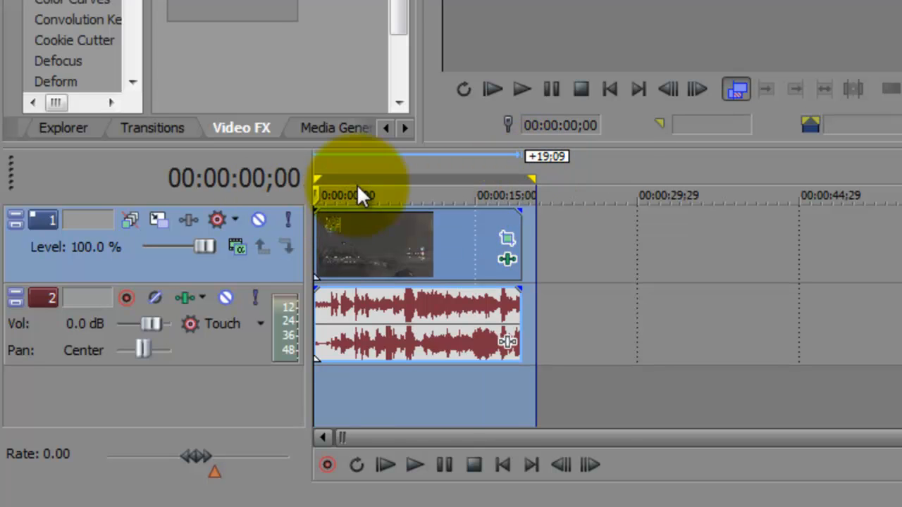
pyautogui.moveTo(535, 177); pyautogui.dragTo(518, 177)
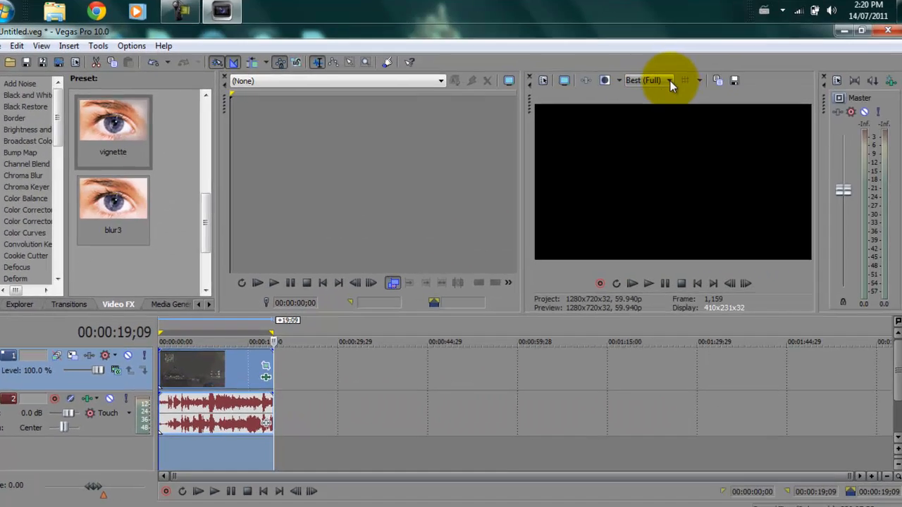
# - Set the video preview quality to Best (Full)
pyautogui.click(669, 80)
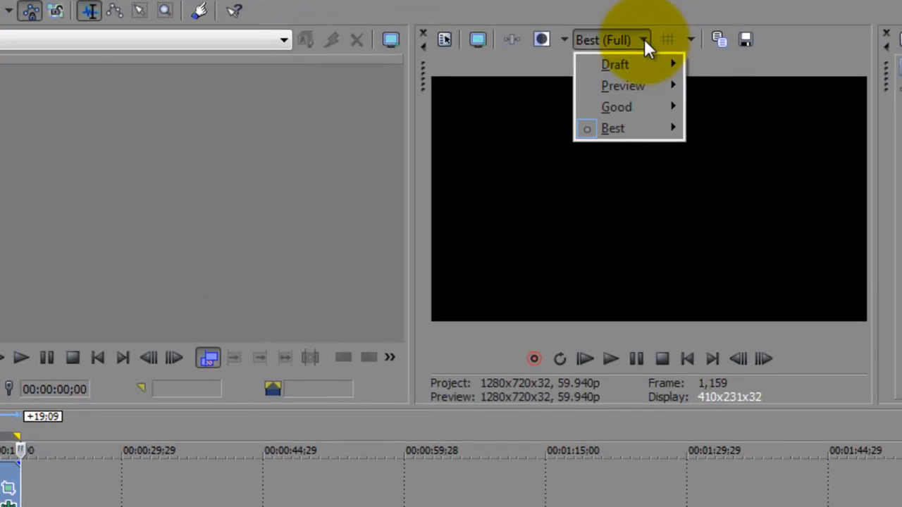
pyautogui.moveTo(668, 140)
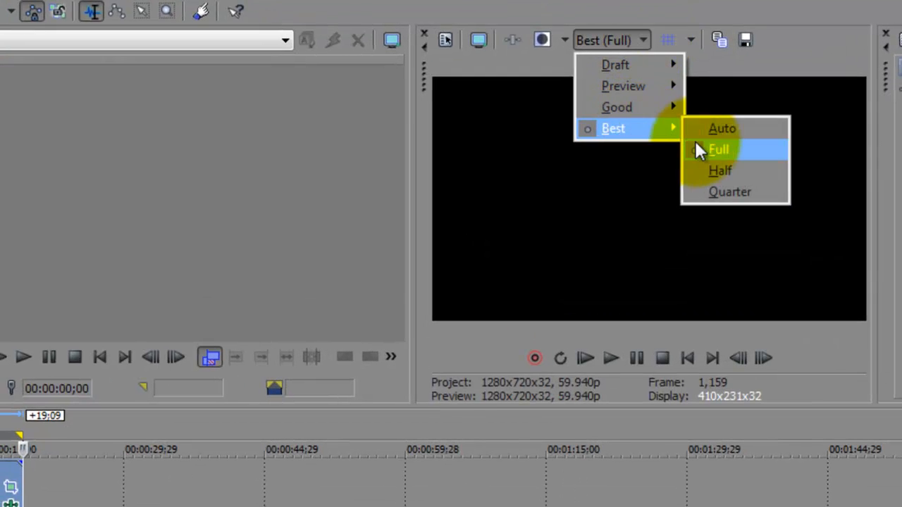
pyautogui.click(698, 148)
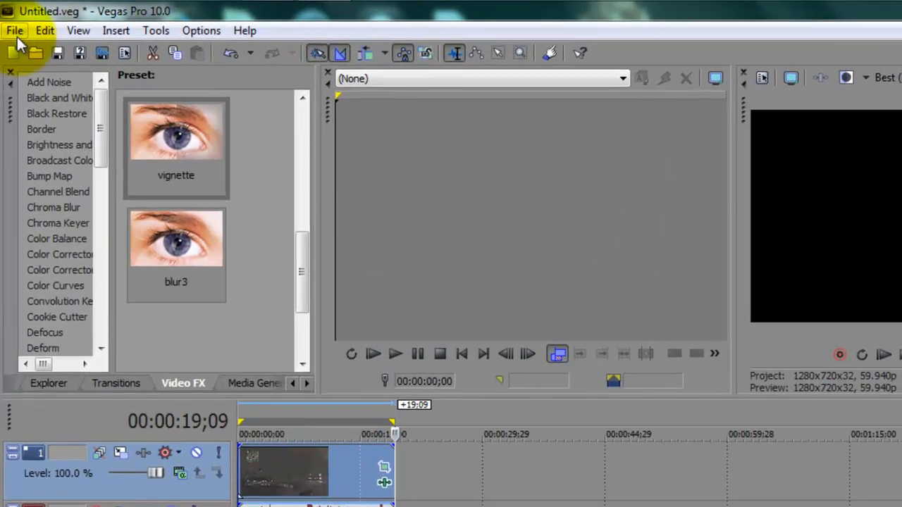
# - Set up a MainConcept AVC/AAC (*.mp4) render named "A Name" with the HD template
pyautogui.click(12, 48)
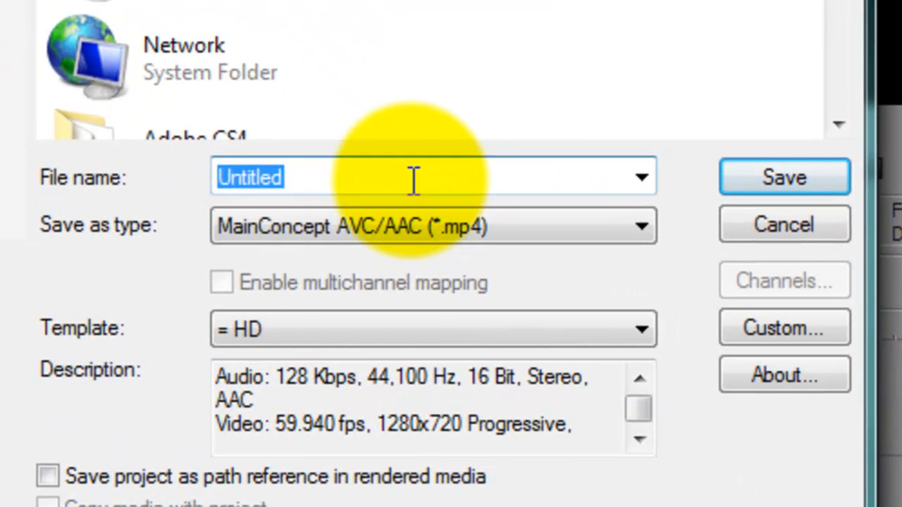
pyautogui.write('A Name')
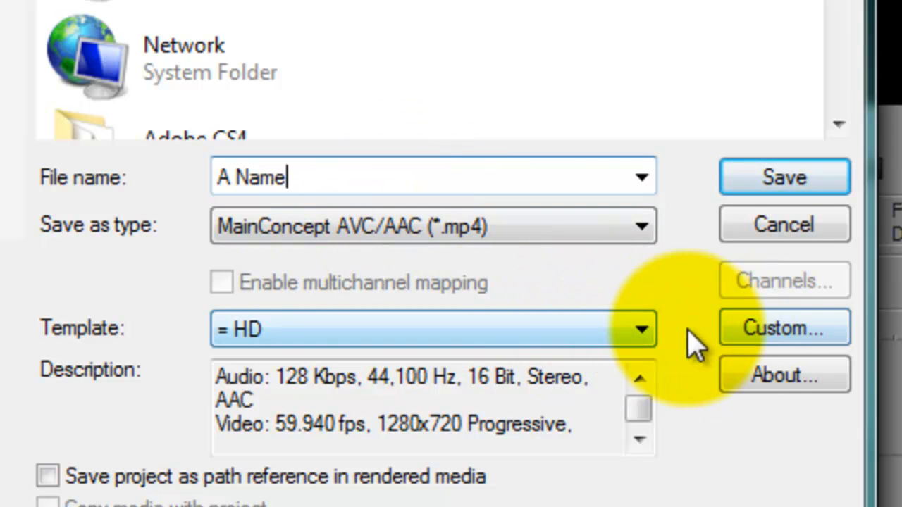
pyautogui.click(641, 330)
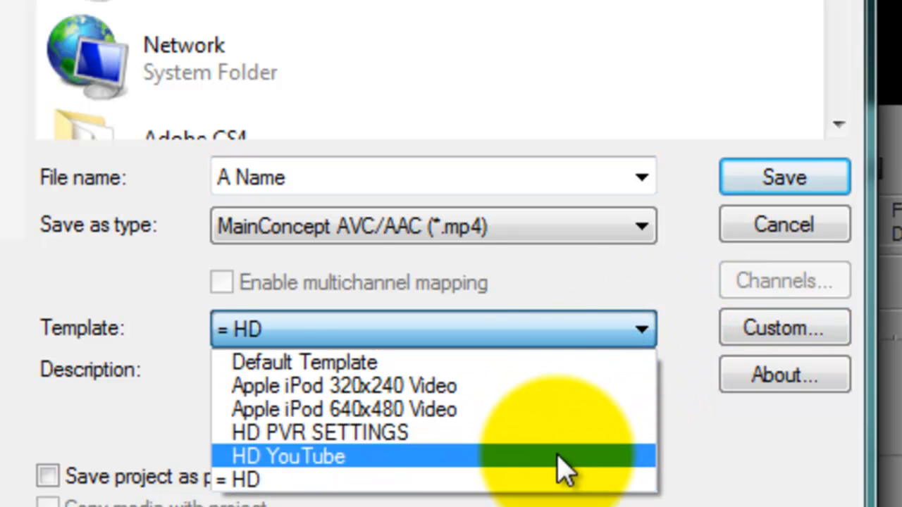
pyautogui.click(564, 480)
# - Open the render template's custom settings and use the Main profile with a frame rate of 59.940060
pyautogui.click(675, 345)
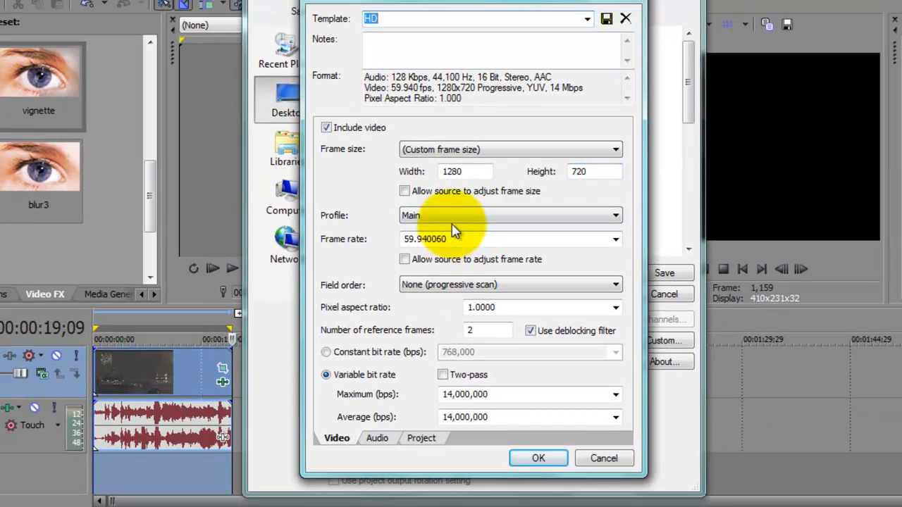
pyautogui.click(407, 247)
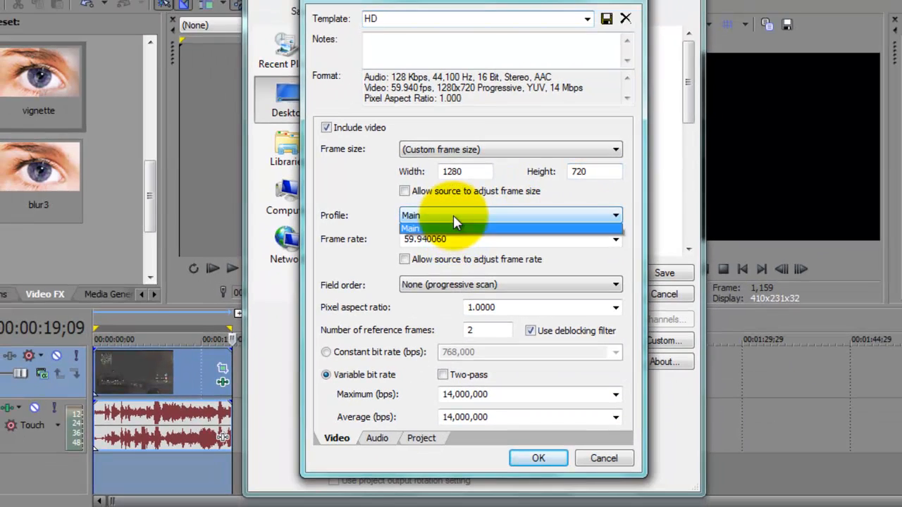
pyautogui.click(446, 242)
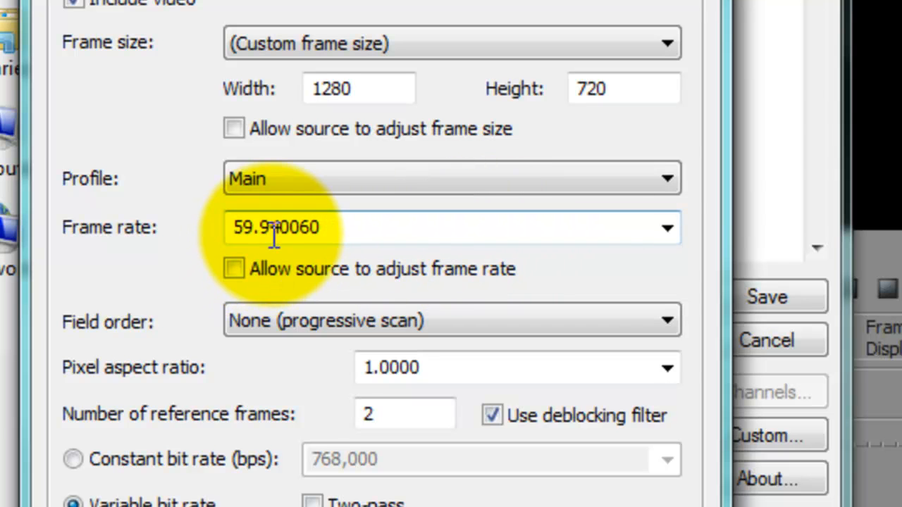
pyautogui.doubleClick(310, 227)
pyautogui.click(352, 225)
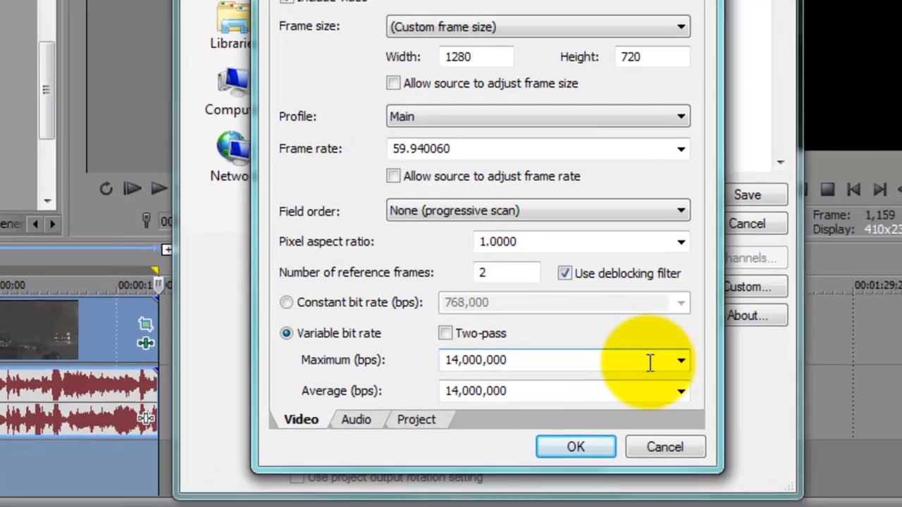
# - Set both the maximum and average variable bit rate to 14,000,000 bps, with the deblocking filter enabled
pyautogui.click(681, 360)
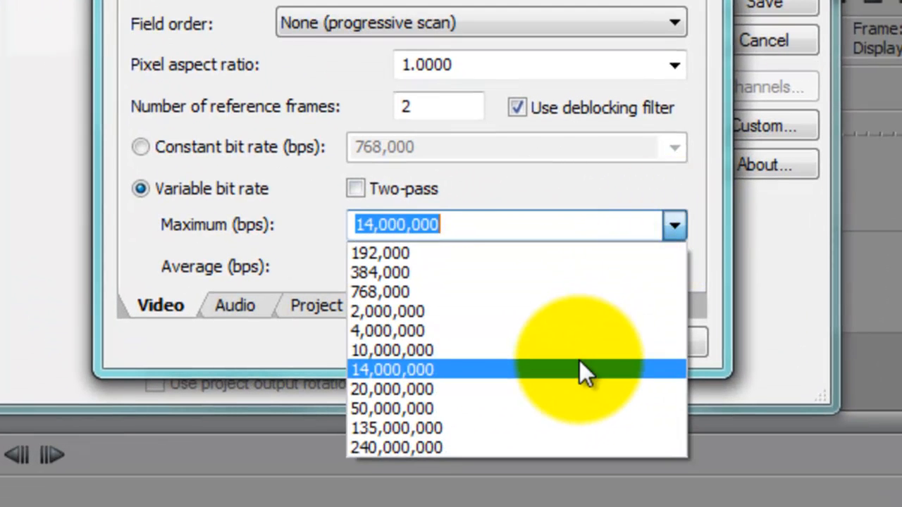
pyautogui.click(613, 470)
pyautogui.press('Tab')
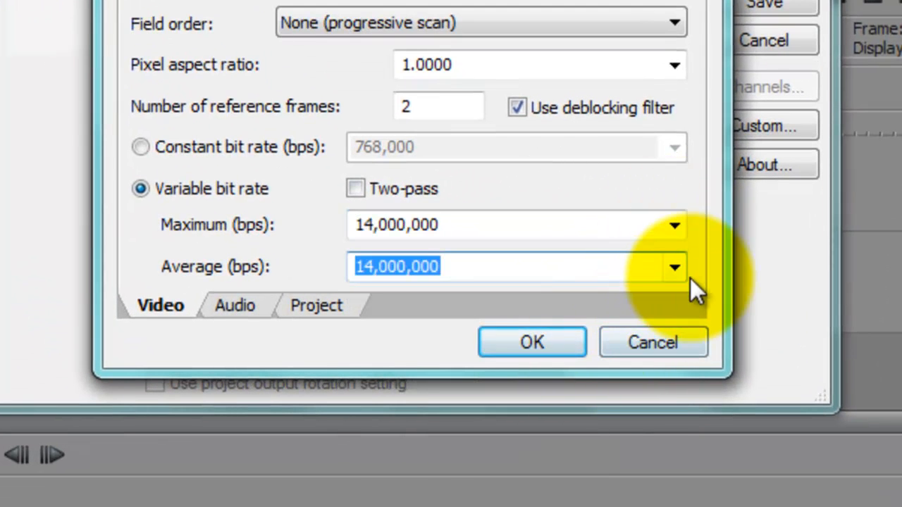
pyautogui.click(674, 272)
pyautogui.click(554, 413)
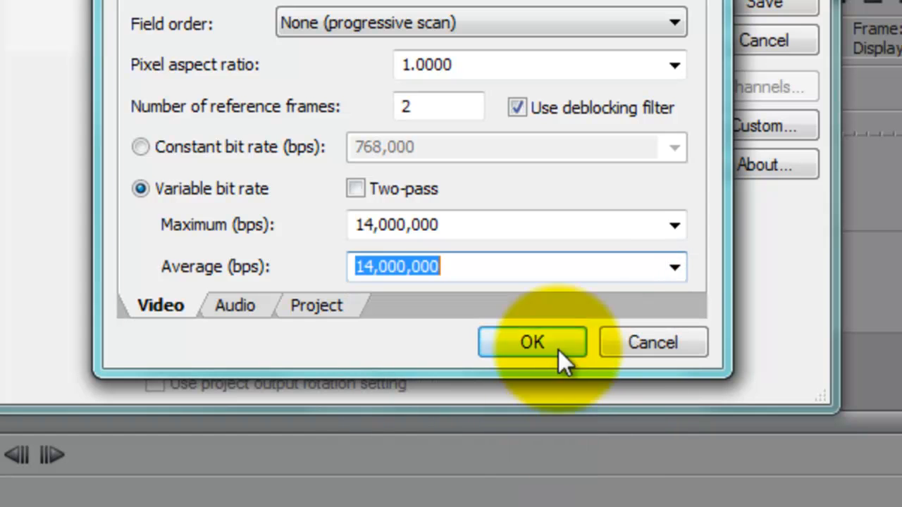
pyautogui.click(519, 111)
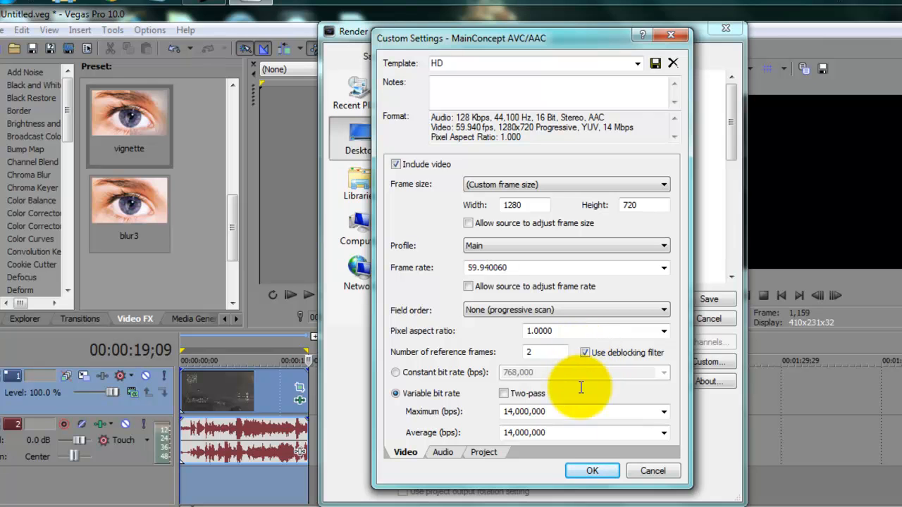
# - Review the custom audio settings and set the project's video rendering quality to Best
pyautogui.click(445, 452)
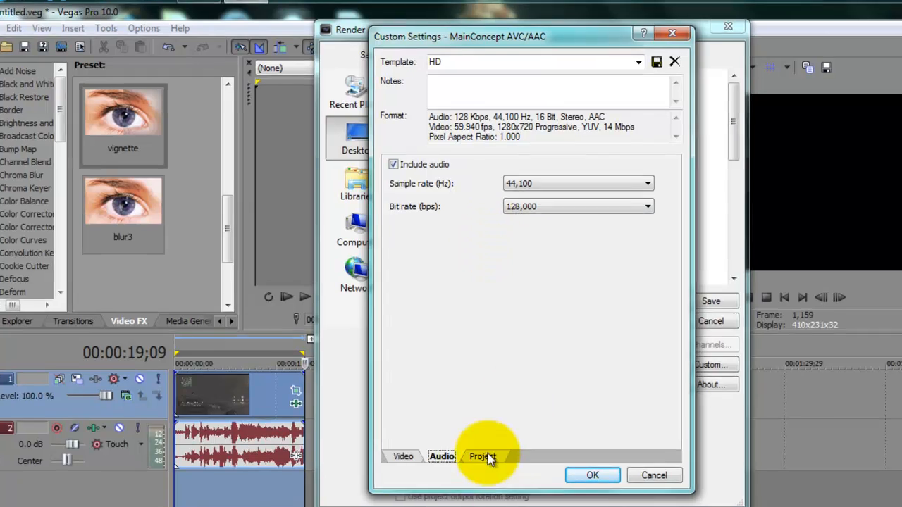
pyautogui.click(488, 457)
pyautogui.click(564, 174)
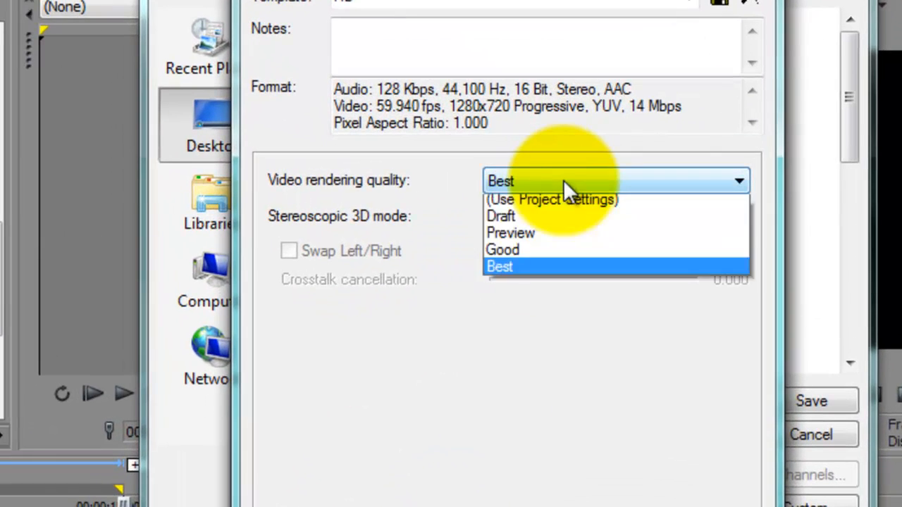
pyautogui.click(550, 272)
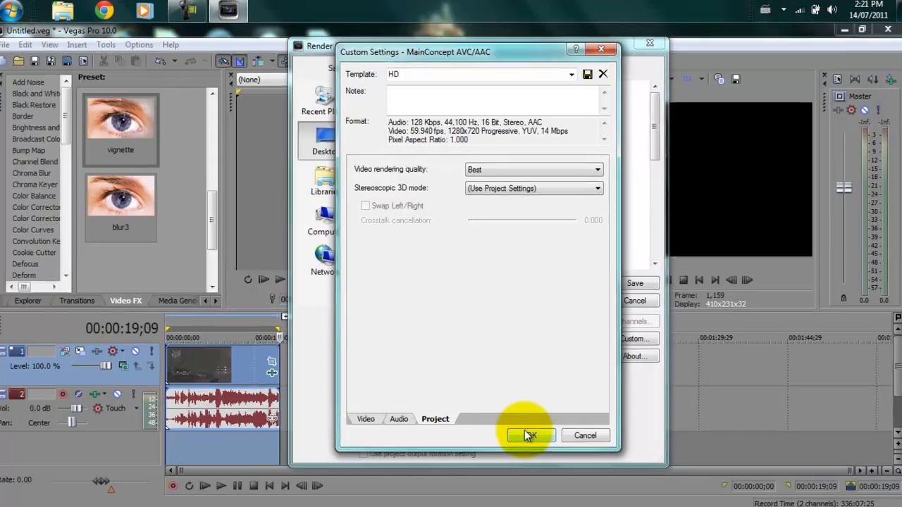
# - Confirm the custom render settings and start rendering the loop region as A Name.mp4
pyautogui.click(531, 434)
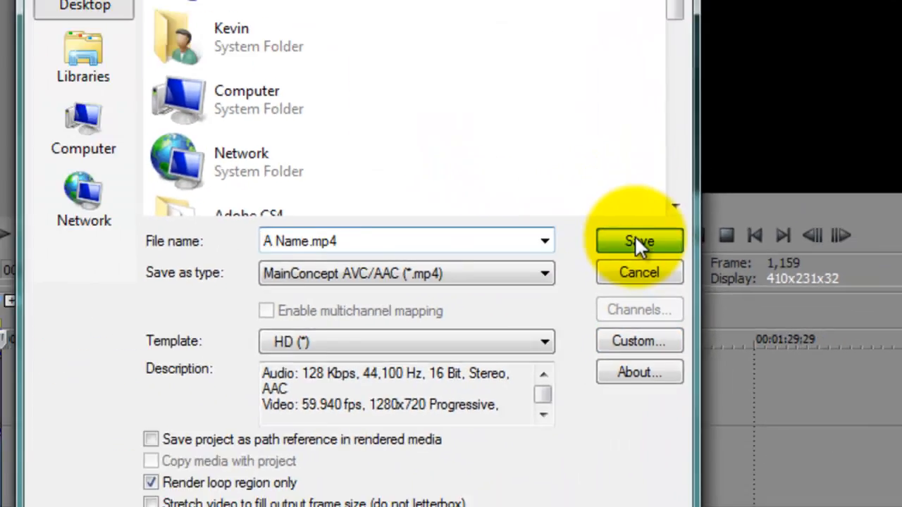
pyautogui.click(636, 217)
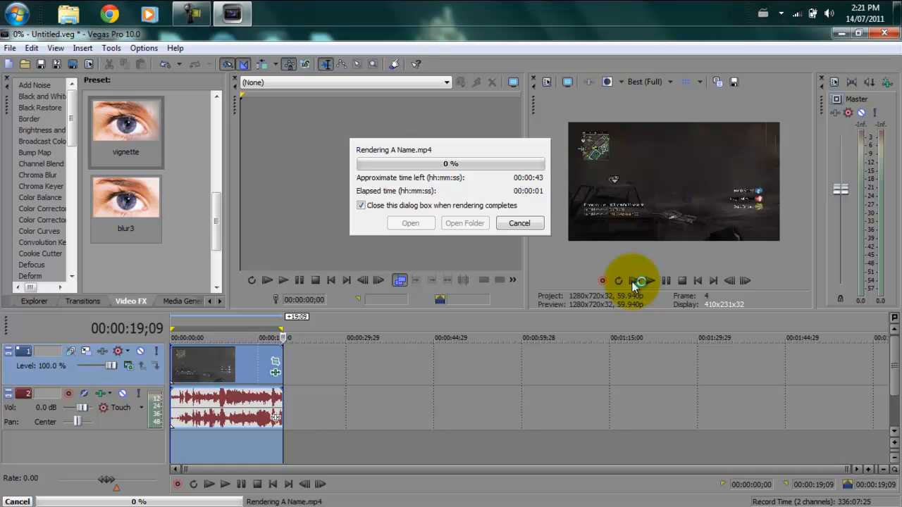